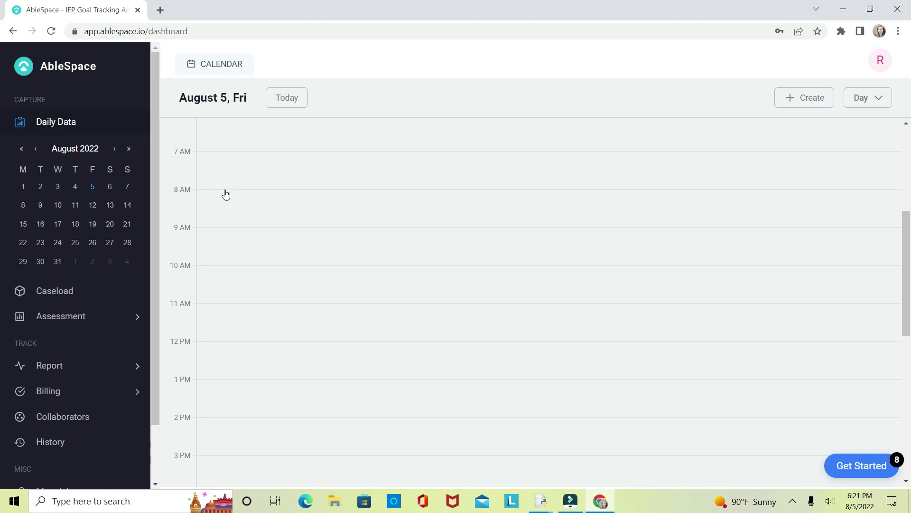
# Start an 8:00 AM session on August 5 and title it with the student's name plus "'s session"
pyautogui.click(226, 190)
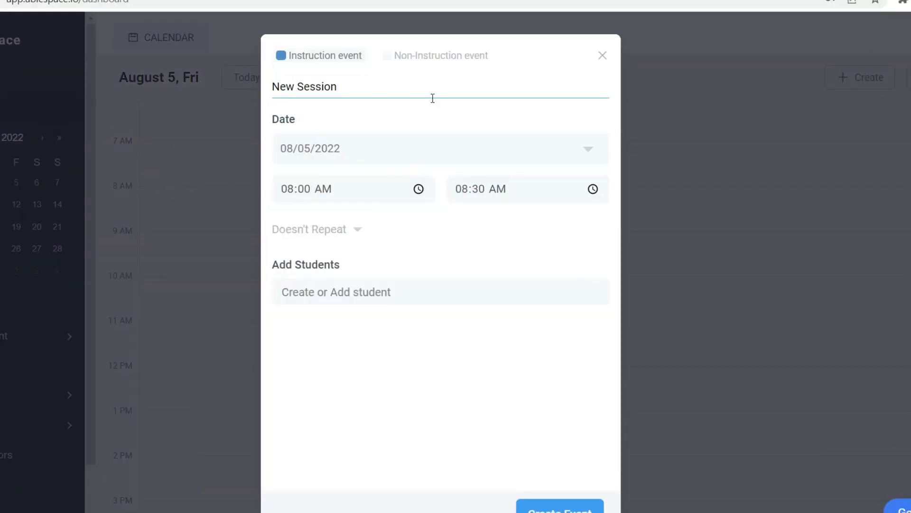
pyautogui.press('BackSpace')
pyautogui.press('BackSpace')
pyautogui.press('BackSpace')
pyautogui.press('BackSpace')
pyautogui.press('BackSpace')
pyautogui.press('BackSpace')
pyautogui.press('BackSpace')
pyautogui.press('BackSpace')
pyautogui.press('BackSpace')
pyautogui.press('BackSpace')
pyautogui.press('BackSpace')
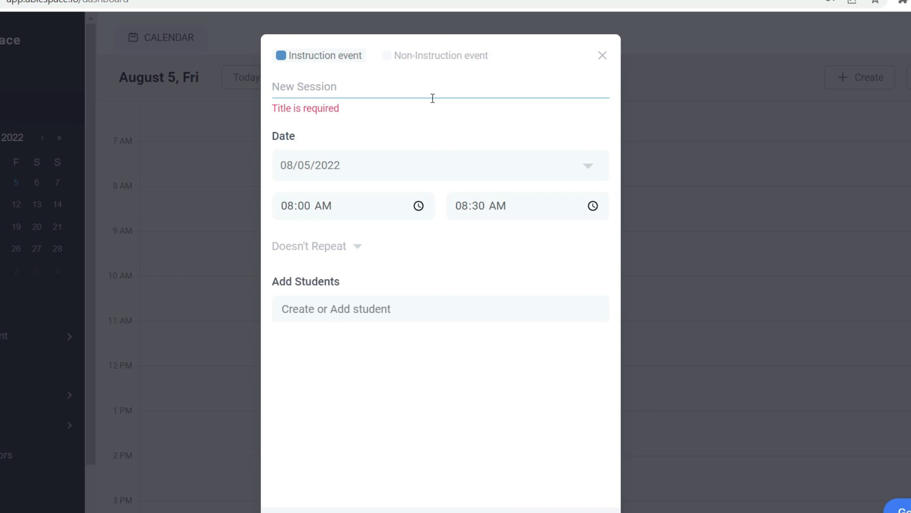
pyautogui.write('Billy')
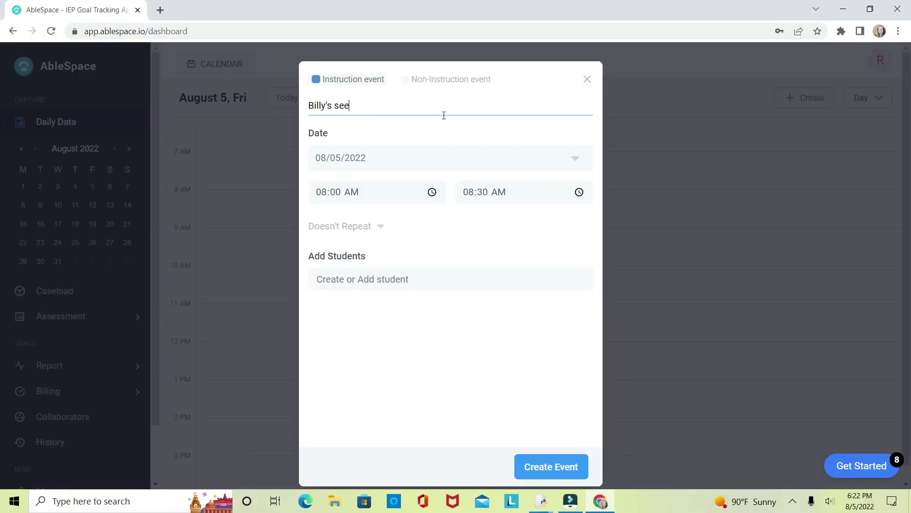
pyautogui.write("'s session")
# Set the session to repeat Daily, add one student, and create the event
pyautogui.click(379, 227)
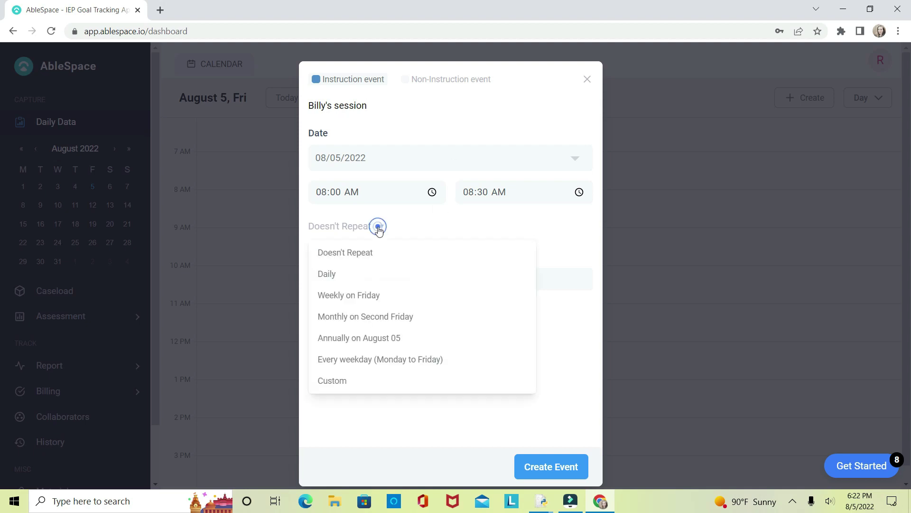
pyautogui.click(345, 280)
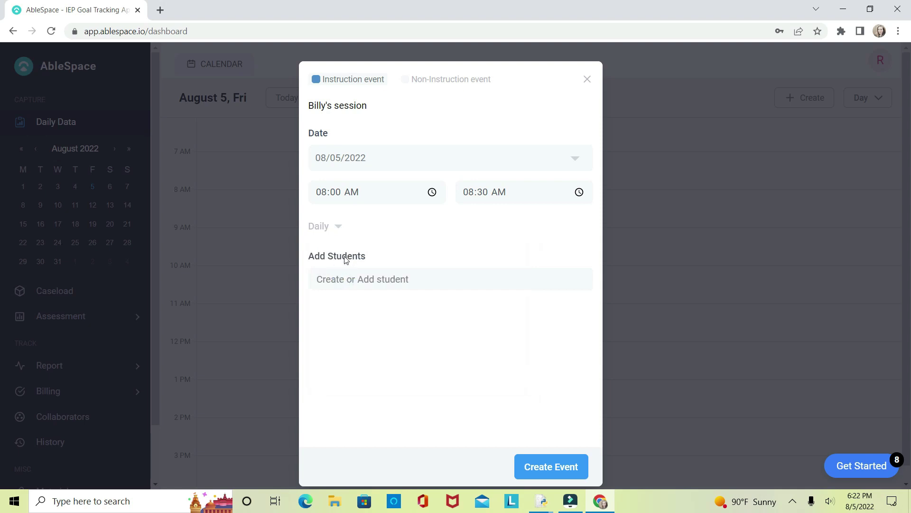
pyautogui.click(409, 283)
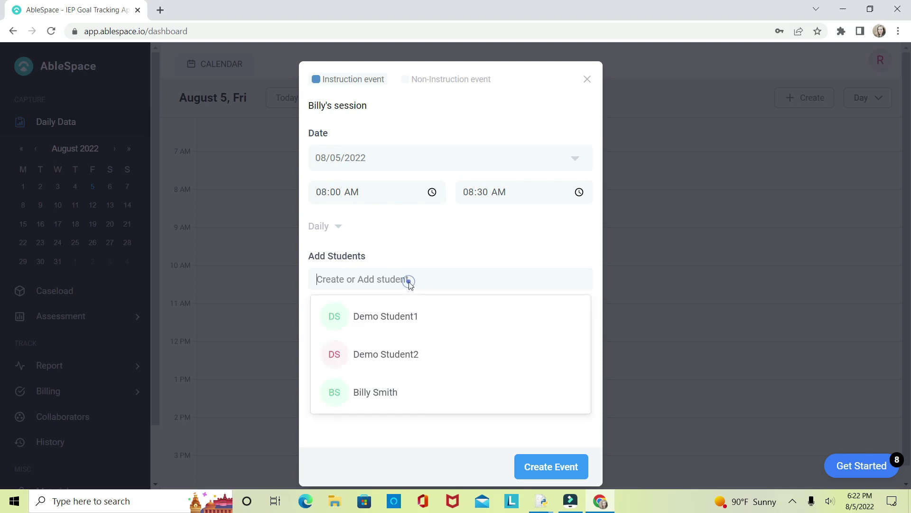
pyautogui.click(372, 401)
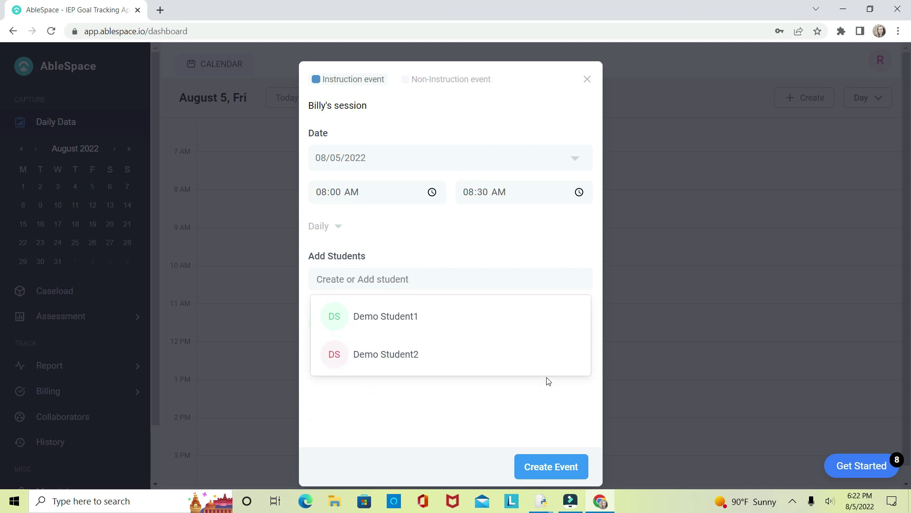
pyautogui.click(551, 468)
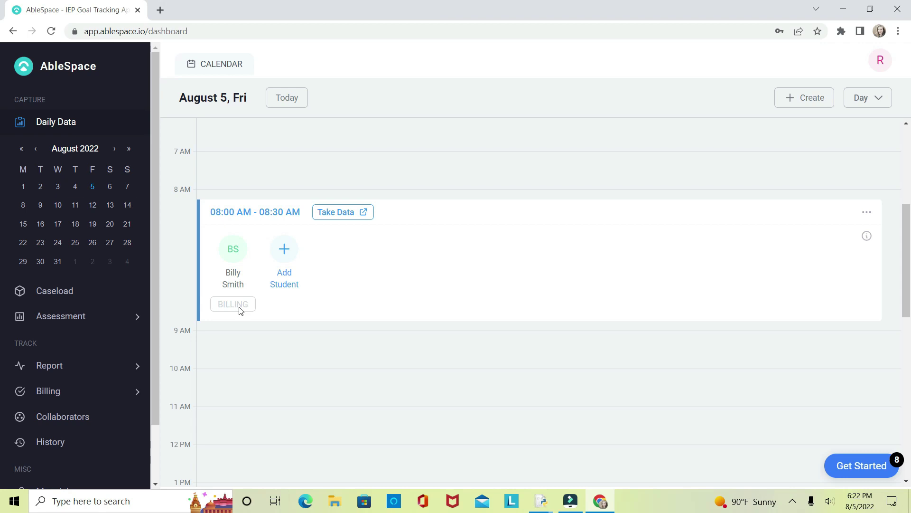
# Open data capture for the 8 AM session and log three correct and three incorrect trials
pyautogui.click(336, 218)
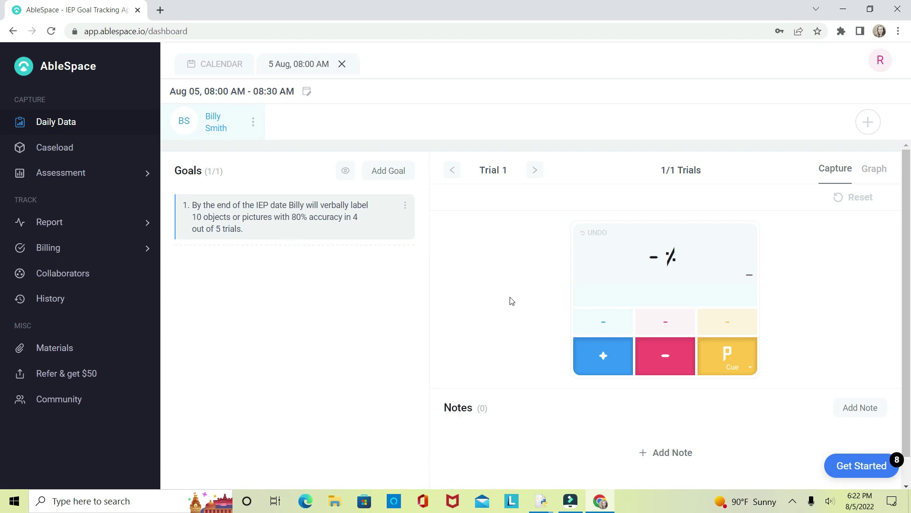
pyautogui.click(604, 360)
pyautogui.click(665, 357)
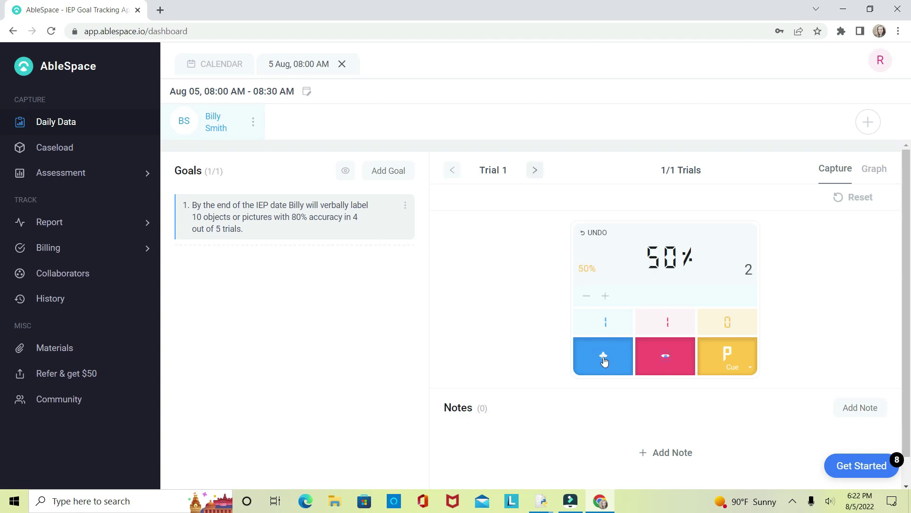
pyautogui.click(603, 361)
pyautogui.click(667, 357)
pyautogui.click(609, 363)
pyautogui.click(648, 366)
# Log three more correct, one incorrect and one Cue-prompted trial for 55%, then view the graph
pyautogui.click(599, 363)
pyautogui.click(649, 363)
pyautogui.click(606, 363)
pyautogui.click(606, 363)
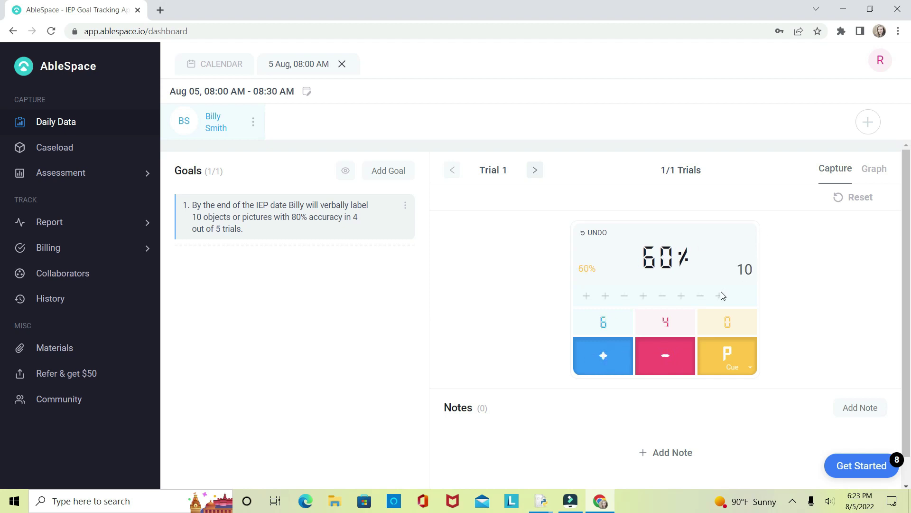
pyautogui.click(734, 362)
pyautogui.click(875, 171)
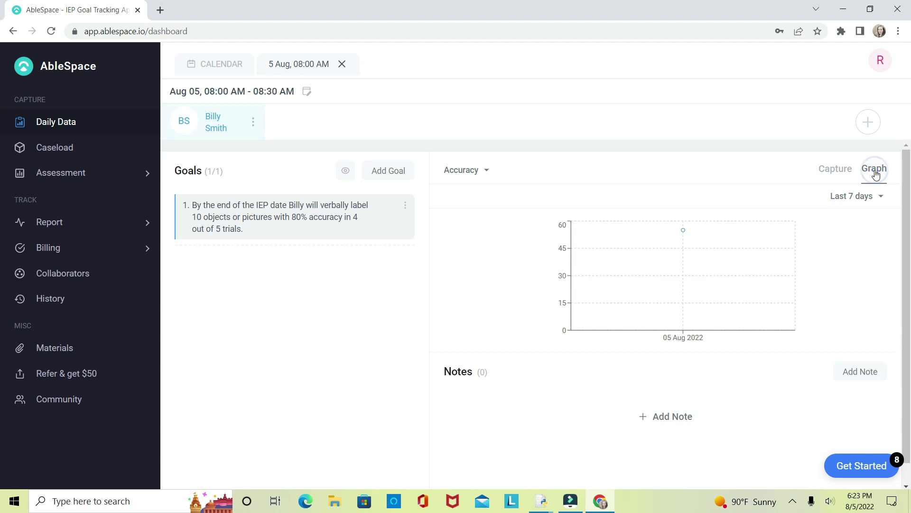
pyautogui.moveTo(655, 280)
# Go to Collaborators, which has no assistants yet and offers an invite option
pyautogui.click(78, 277)
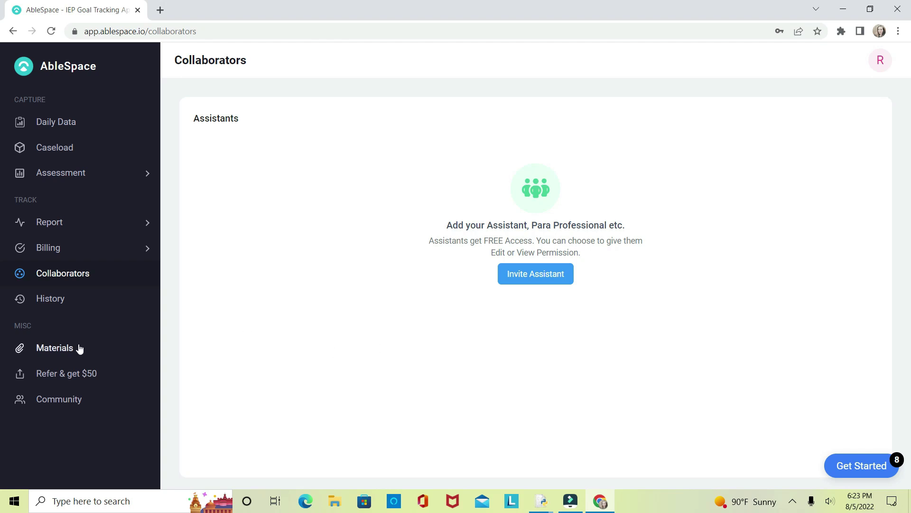
# Browse the Materials library of Team AbleSpace articulation, stuttering and Wh-question cards
pyautogui.click(53, 350)
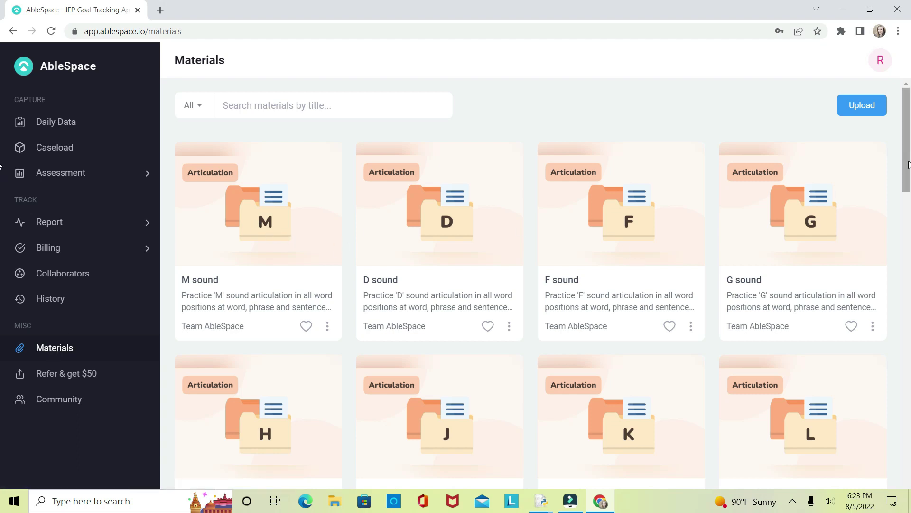
pyautogui.moveTo(907, 165)
pyautogui.mouseDown()
pyautogui.moveTo(910, 463)
pyautogui.moveTo(910, 164)
pyautogui.mouseUp()
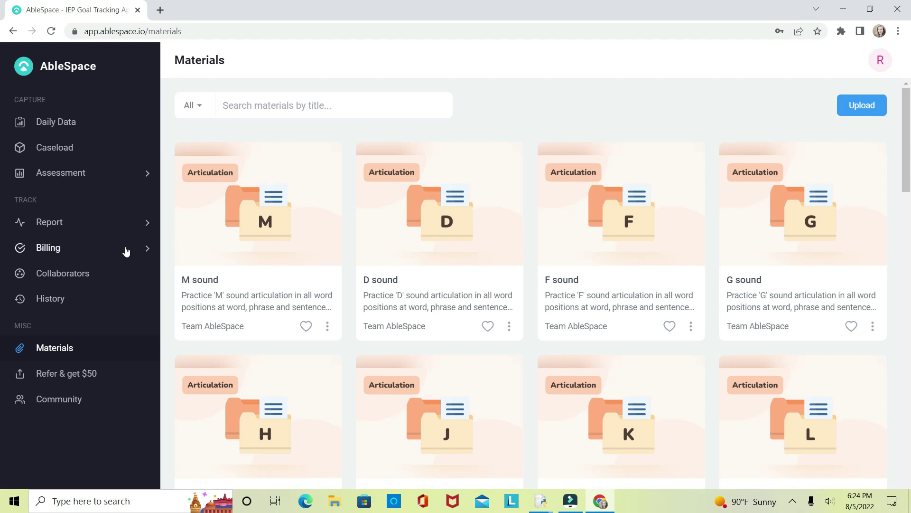
# Review the student's session billing under Billing > By Student, then open Assessment > Strengths & Needs
pyautogui.click(58, 252)
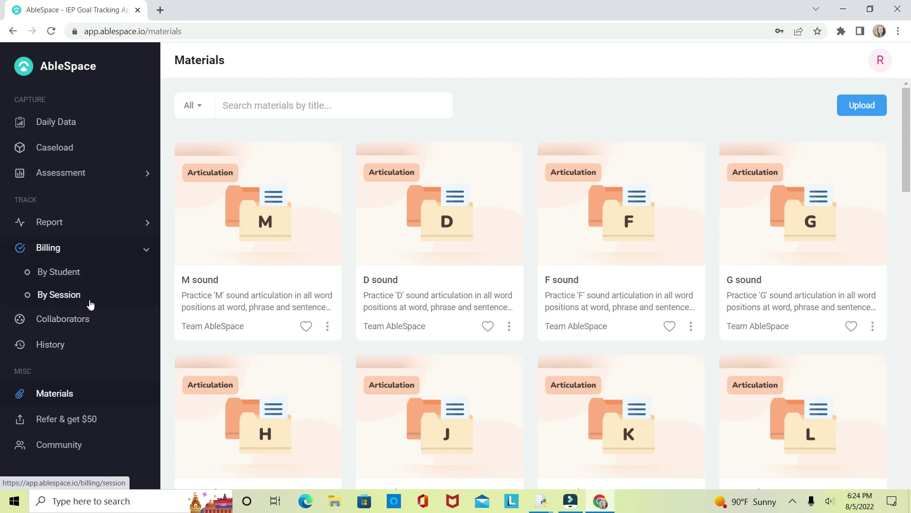
pyautogui.click(59, 274)
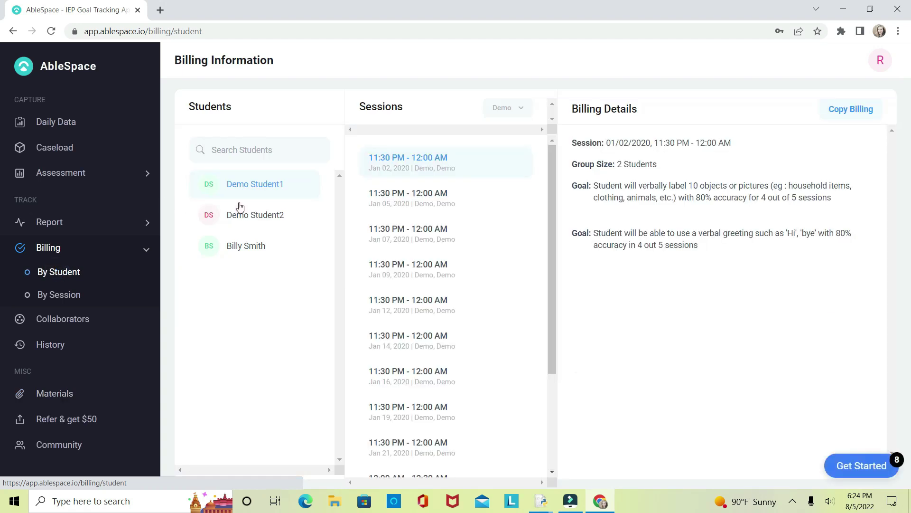
pyautogui.click(258, 251)
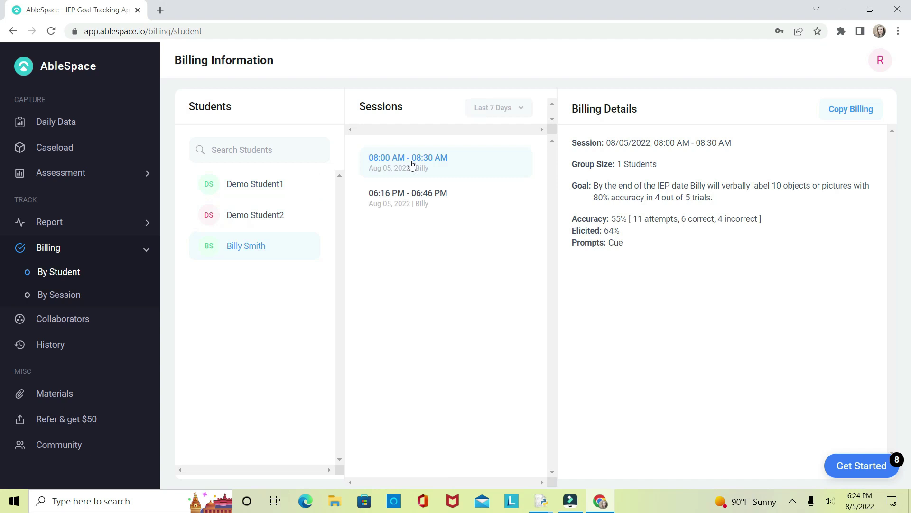
pyautogui.click(61, 173)
pyautogui.click(73, 196)
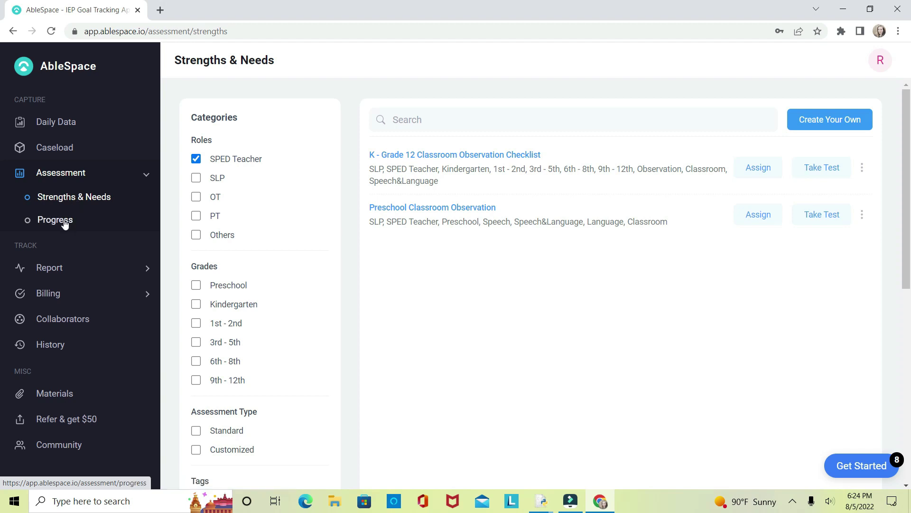
# Check the Progress assessments, expand Report, and show the Caseload table of three students
pyautogui.click(65, 223)
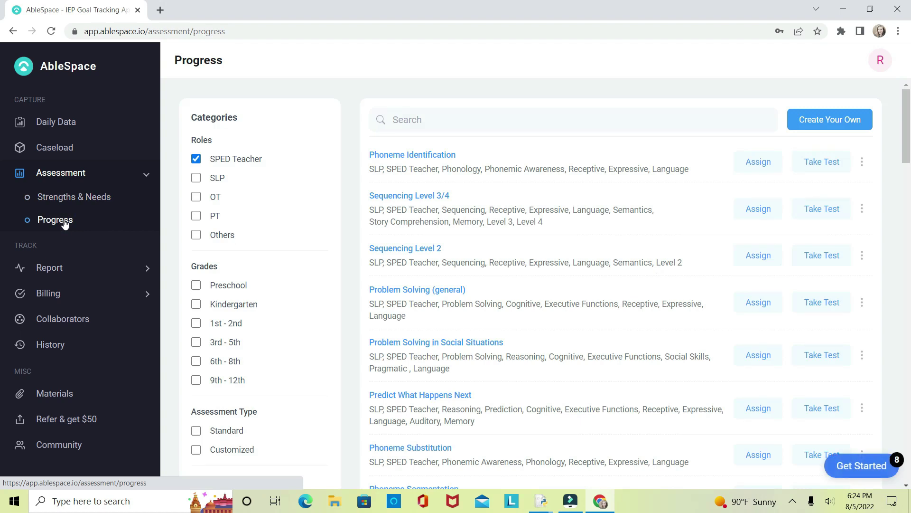
pyautogui.click(75, 268)
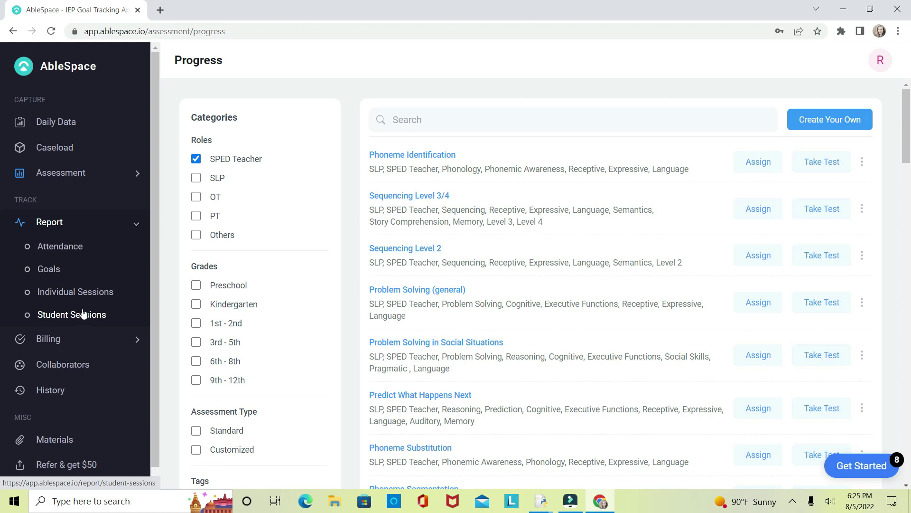
pyautogui.click(63, 150)
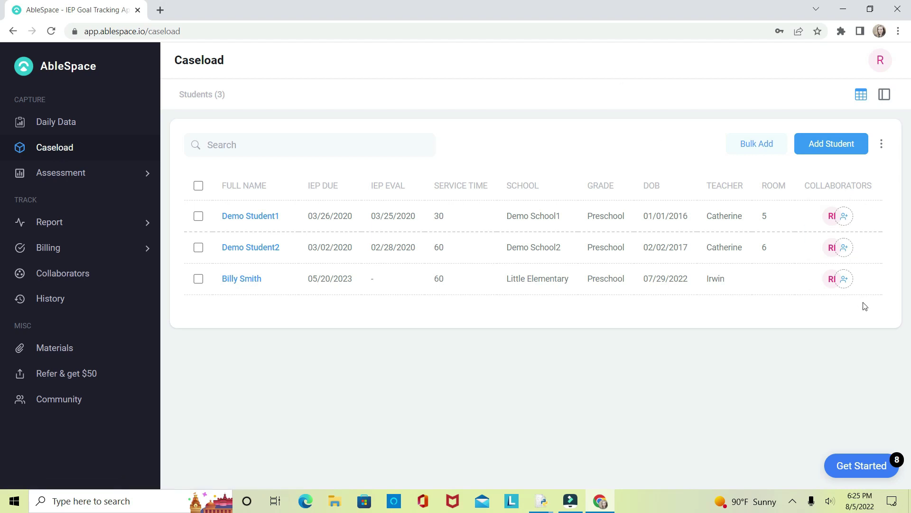
# Open the third student's profile and display its Goals list
pyautogui.click(246, 279)
pyautogui.click(246, 278)
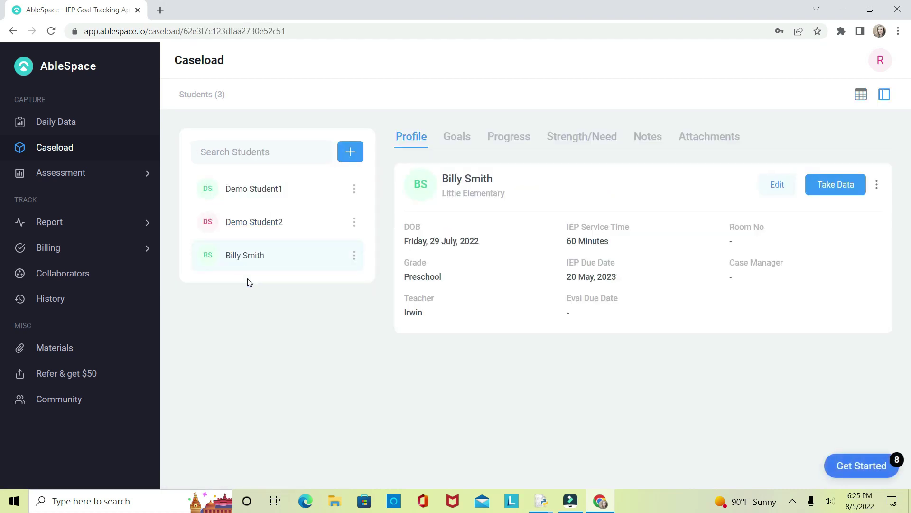
pyautogui.click(458, 139)
pyautogui.click(459, 139)
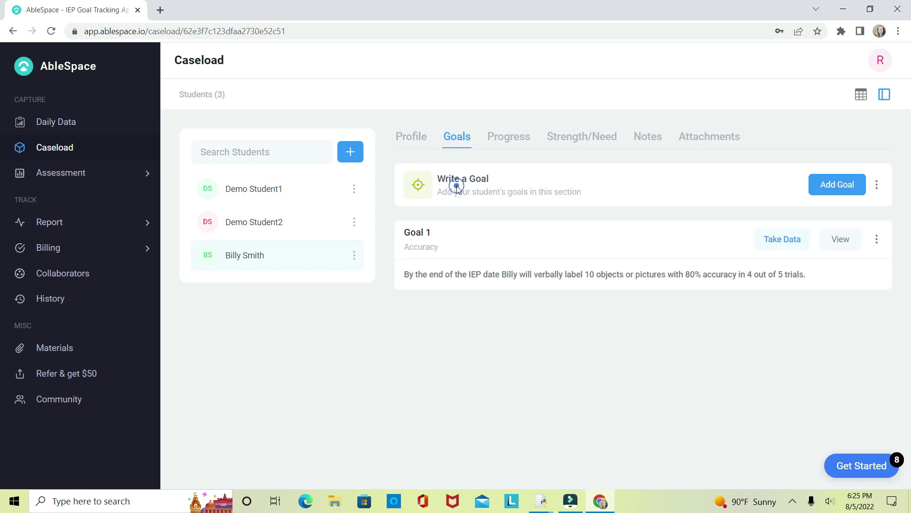
pyautogui.click(448, 195)
# Save a new Accuracy goal with the long-term text 'goal for student'
pyautogui.click(839, 189)
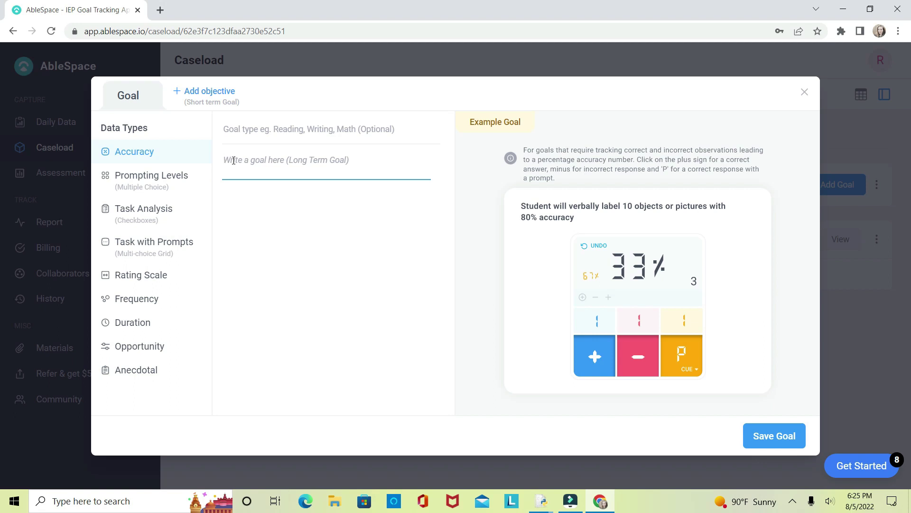
pyautogui.write('goal for student')
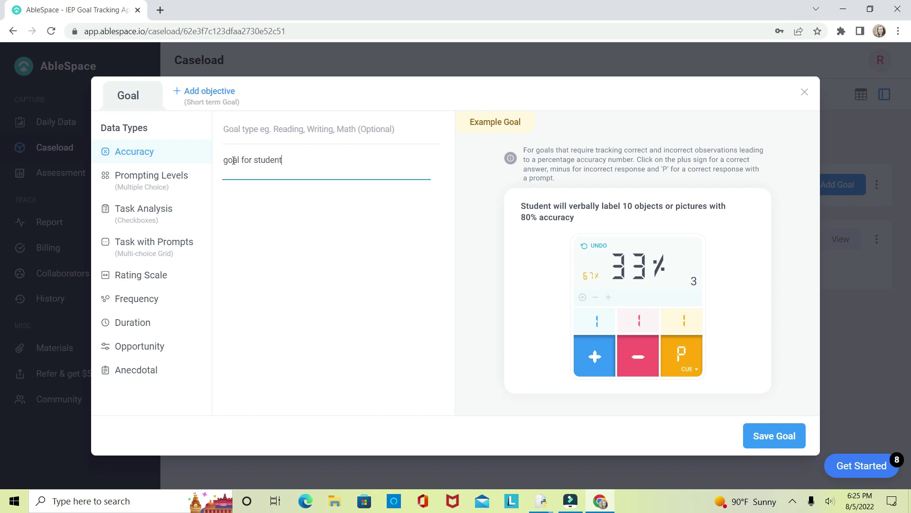
pyautogui.click(781, 436)
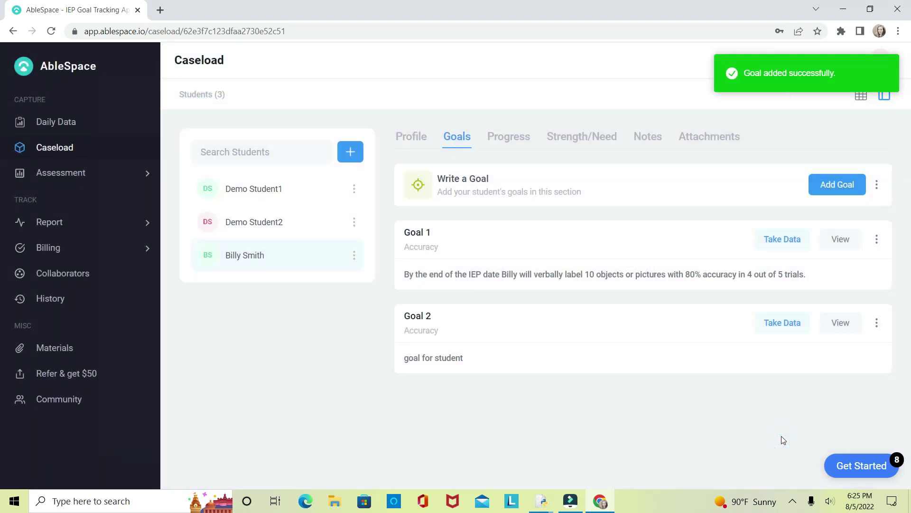
# Start taking data on the first goal and log the opening correct and incorrect trials
pyautogui.click(793, 328)
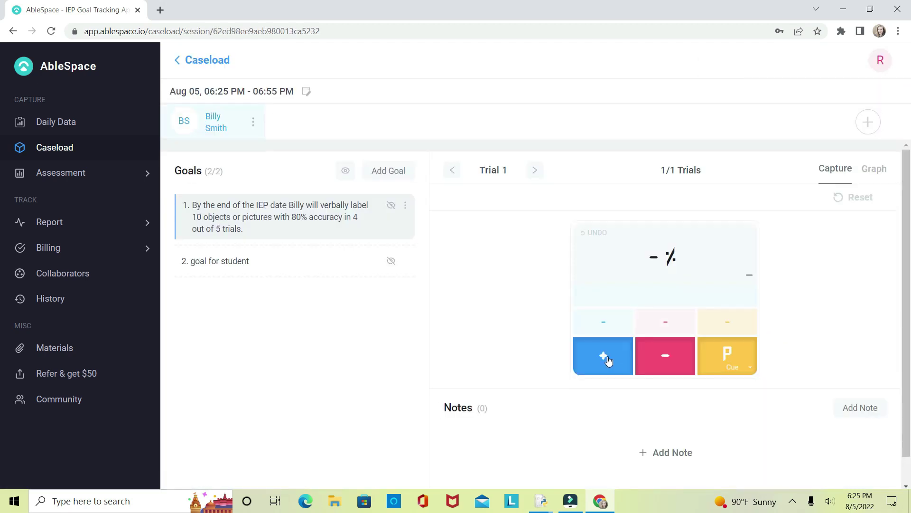
pyautogui.click(604, 357)
pyautogui.click(655, 355)
pyautogui.click(604, 357)
pyautogui.click(642, 367)
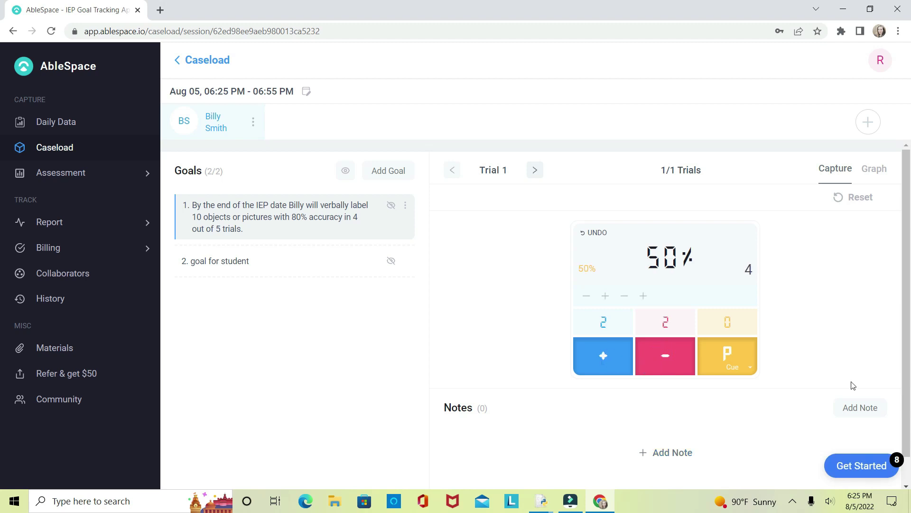
pyautogui.scroll(-1, 906, 312)
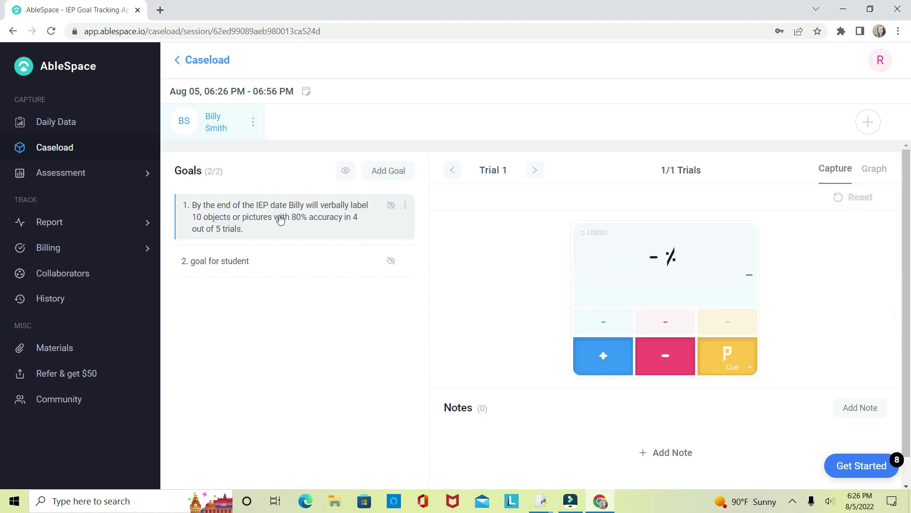
# Log trials up to 6 correct and 4 incorrect (60%) and view the goal's accuracy graph
pyautogui.click(596, 365)
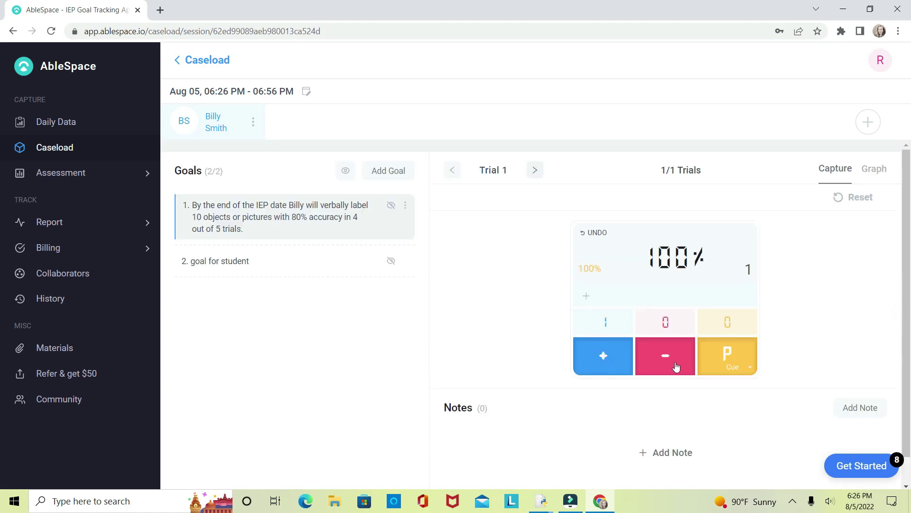
pyautogui.click(669, 365)
pyautogui.click(610, 365)
pyautogui.click(689, 364)
pyautogui.click(597, 365)
pyautogui.click(673, 363)
pyautogui.click(673, 363)
pyautogui.click(596, 365)
pyautogui.click(598, 364)
pyautogui.click(600, 361)
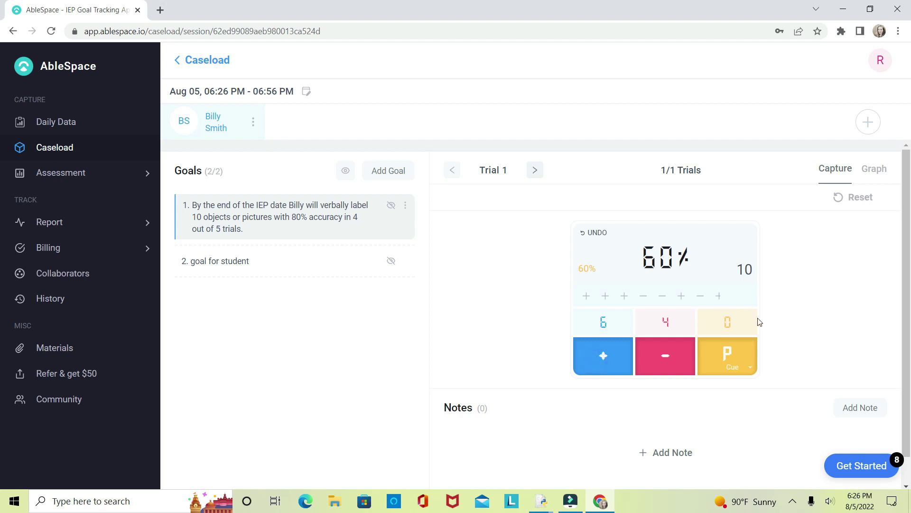
pyautogui.click(871, 175)
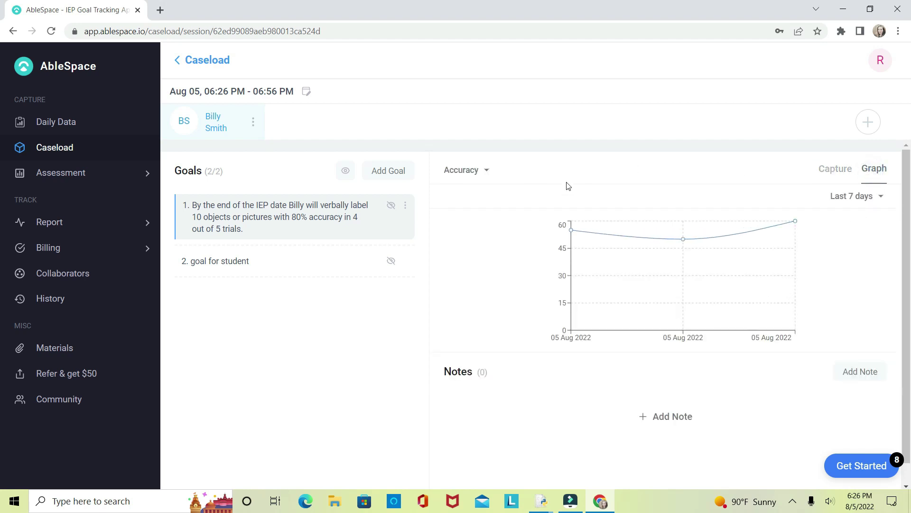
# Select goal 2, then launch Explore Demo Student from the getting-started checklist
pyautogui.click(285, 261)
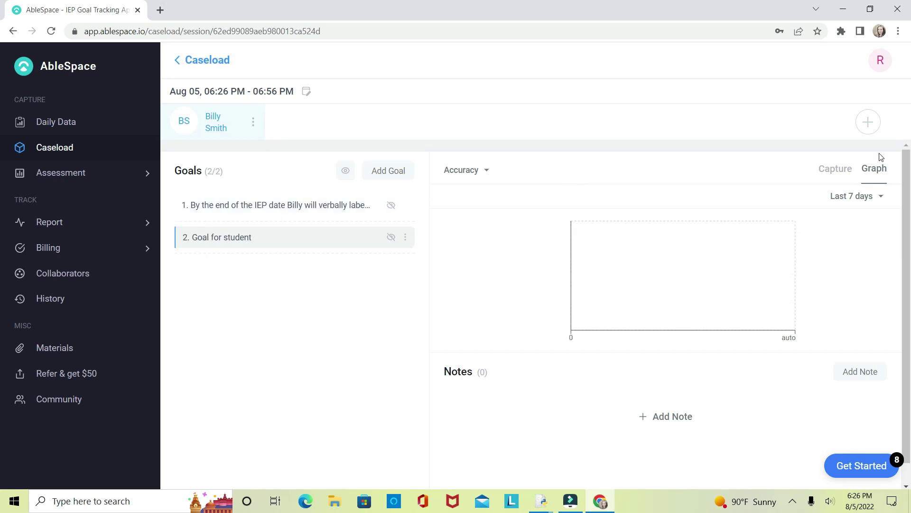
pyautogui.click(863, 465)
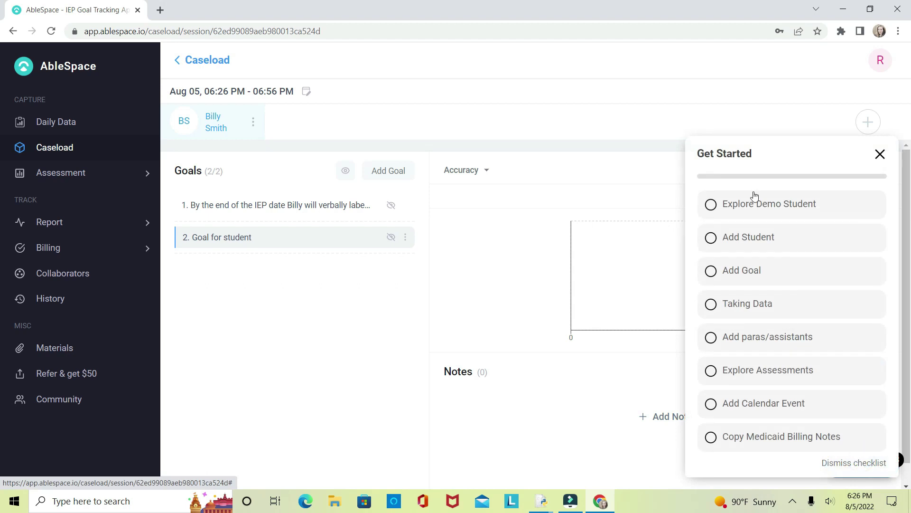
pyautogui.click(716, 206)
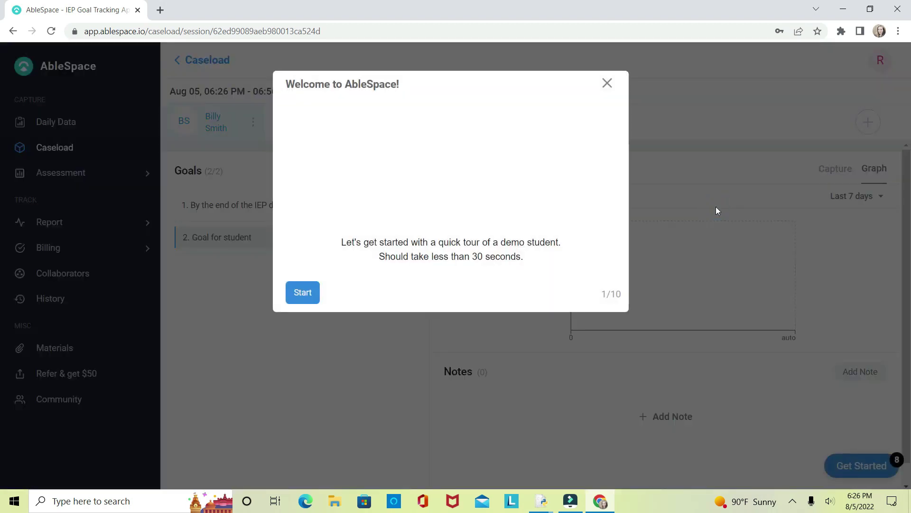
# Begin the quick tour and start a new data session from the student's Caseload entry
pyautogui.click(304, 293)
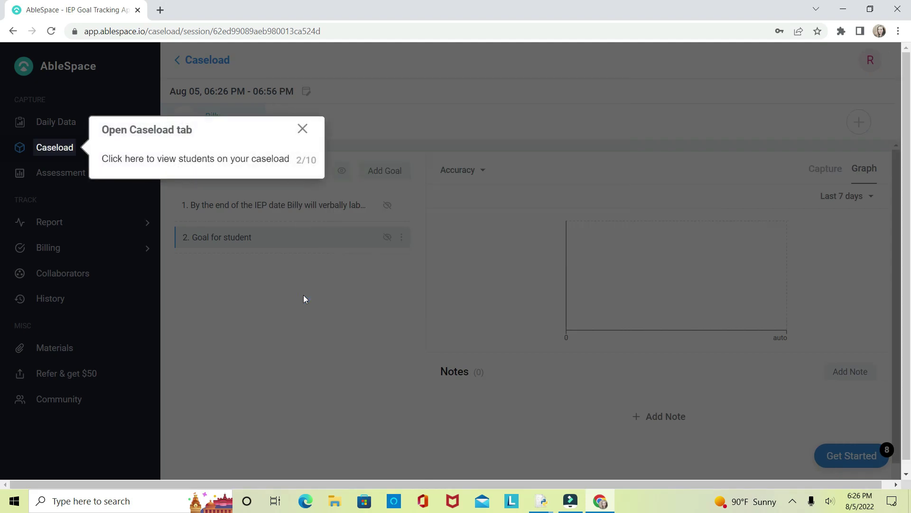
pyautogui.click(54, 147)
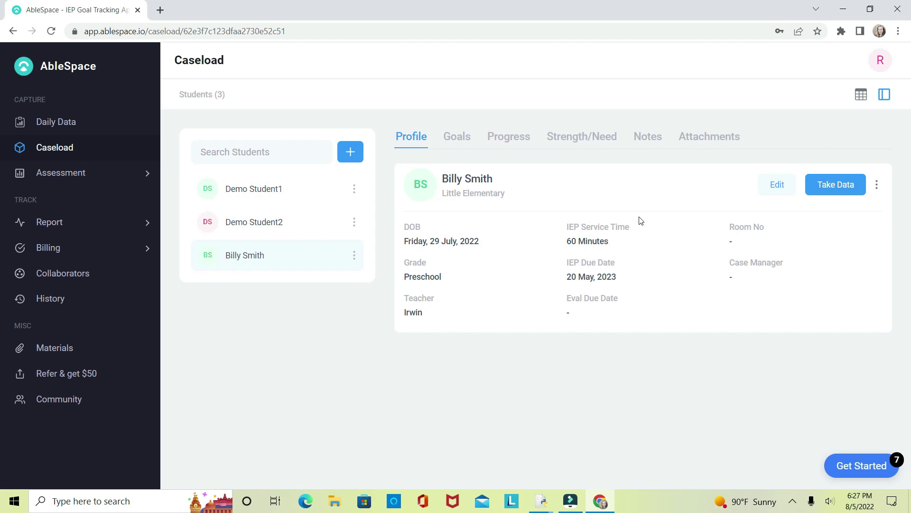
pyautogui.click(822, 185)
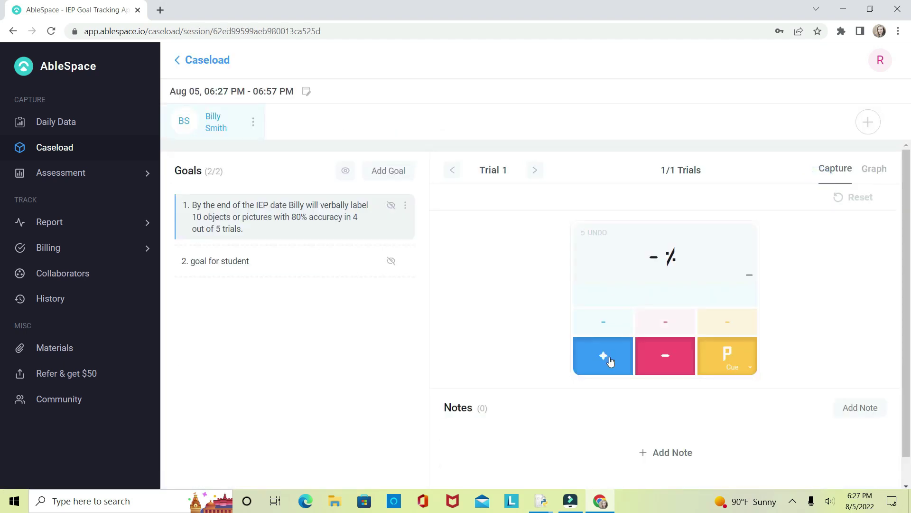
# Log 8 correct and 2 incorrect trials for 80% accuracy on the labelling goal
pyautogui.click(605, 357)
pyautogui.click(610, 358)
pyautogui.click(614, 359)
pyautogui.click(616, 360)
pyautogui.click(616, 359)
pyautogui.click(665, 361)
pyautogui.click(665, 360)
pyautogui.click(608, 363)
pyautogui.click(608, 364)
pyautogui.click(605, 358)
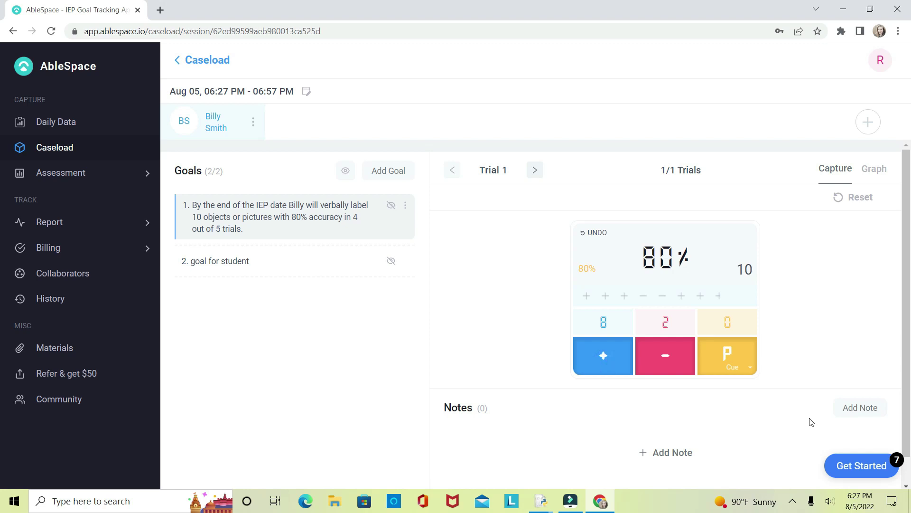
# Add the student note "student is still working..."
pyautogui.click(613, 452)
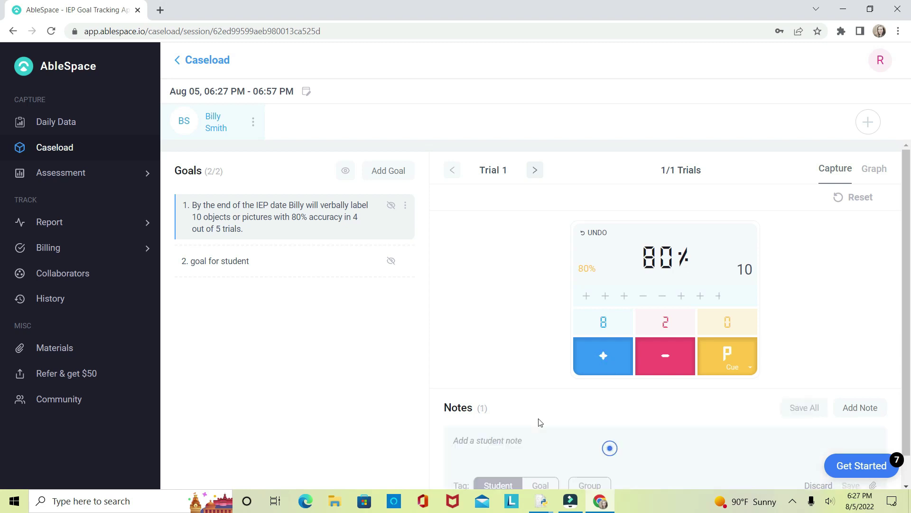
pyautogui.click(476, 447)
pyautogui.write('student is still working...')
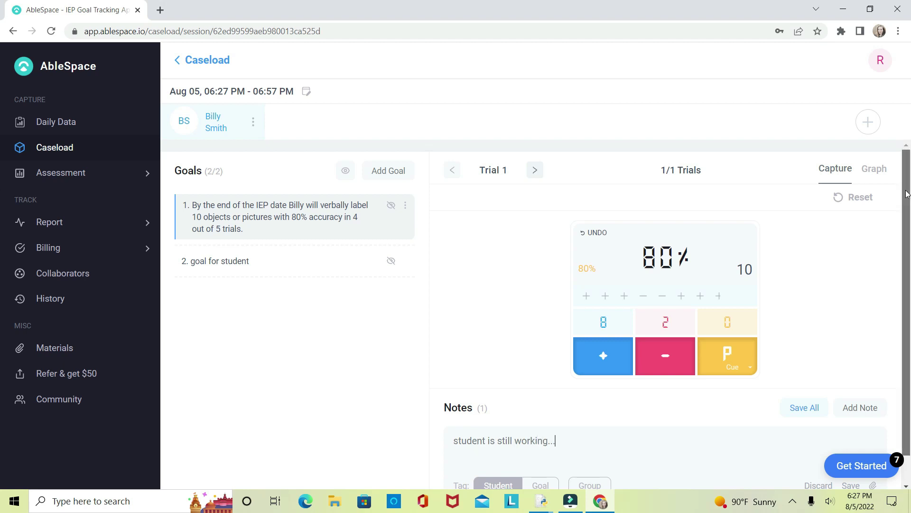
# Check the accuracy graph, whose newest session point has climbed to 80%
pyautogui.moveTo(906, 186); pyautogui.dragTo(889, 175)
pyautogui.click(877, 171)
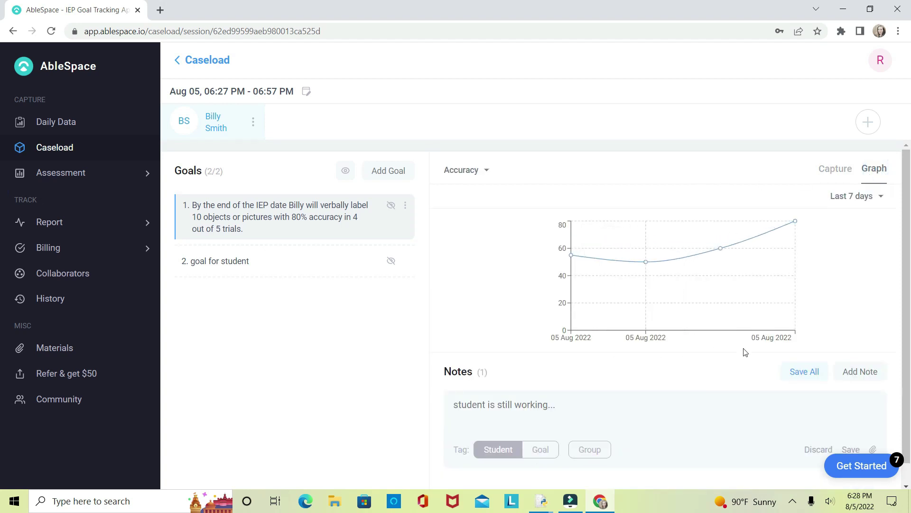
pyautogui.moveTo(619, 317)
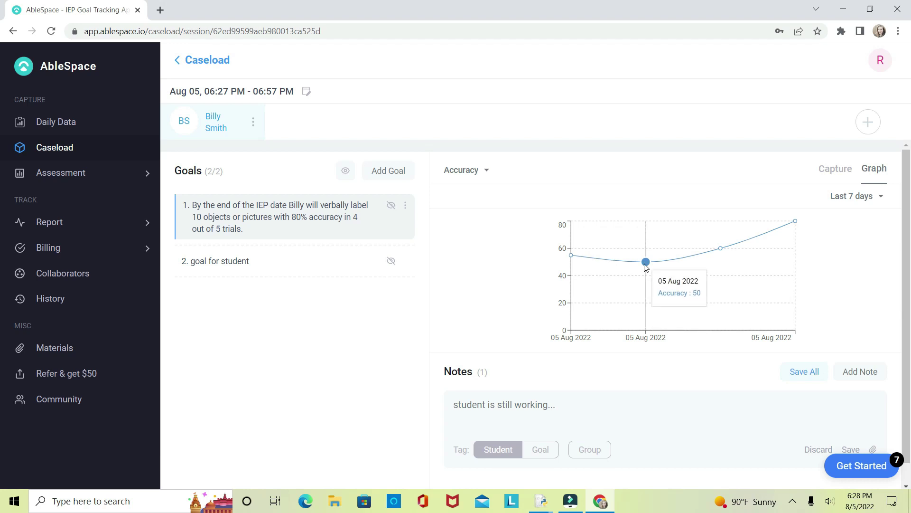
pyautogui.moveTo(722, 249)
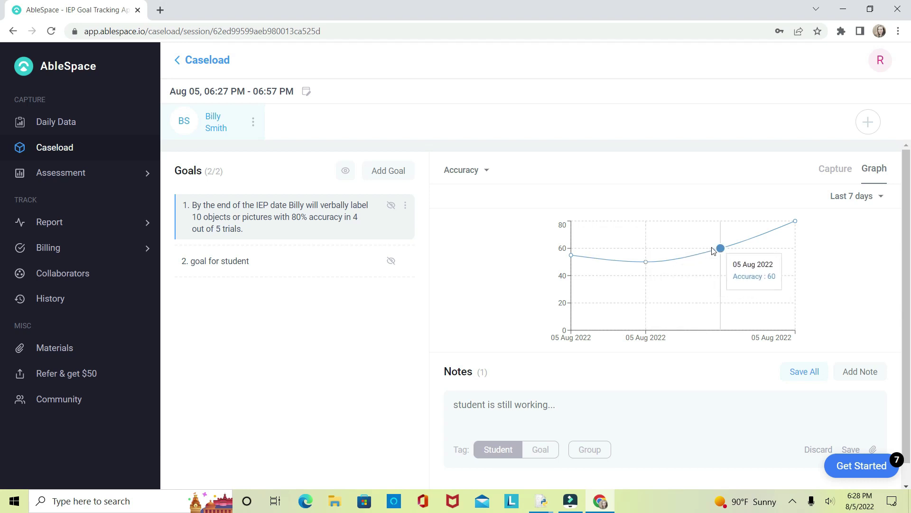
# Bring up Demo Student1's assessment Library, listing the Yes/No Questions and Word Associations tests
pyautogui.click(837, 173)
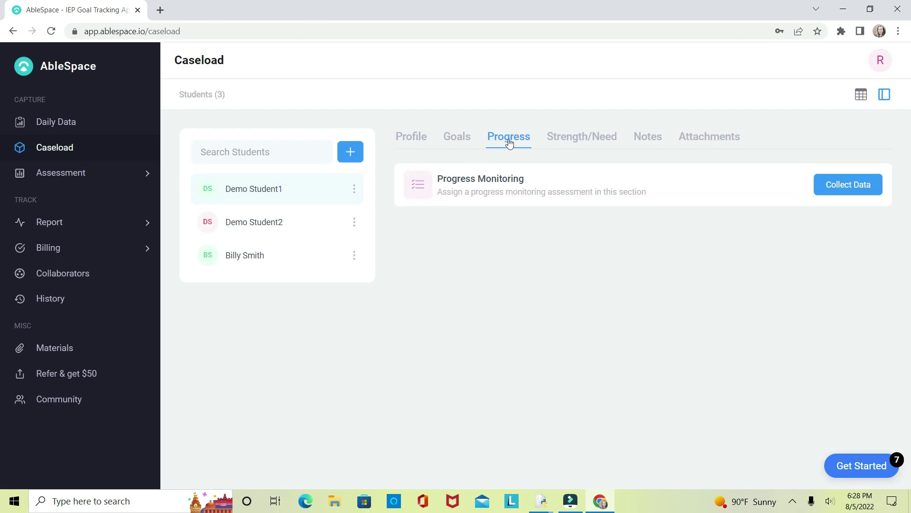
pyautogui.click(839, 189)
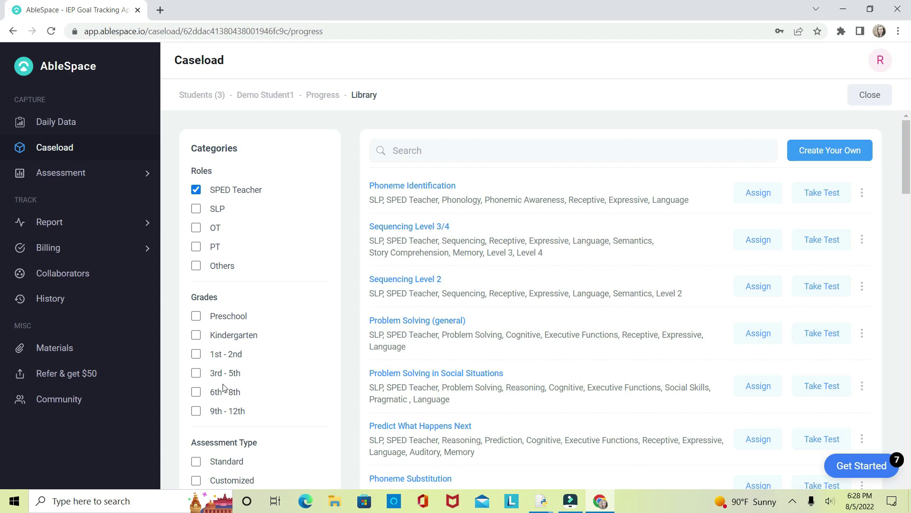
pyautogui.moveTo(907, 182)
pyautogui.mouseDown()
pyautogui.moveTo(907, 268)
pyautogui.moveTo(907, 185)
pyautogui.mouseUp()
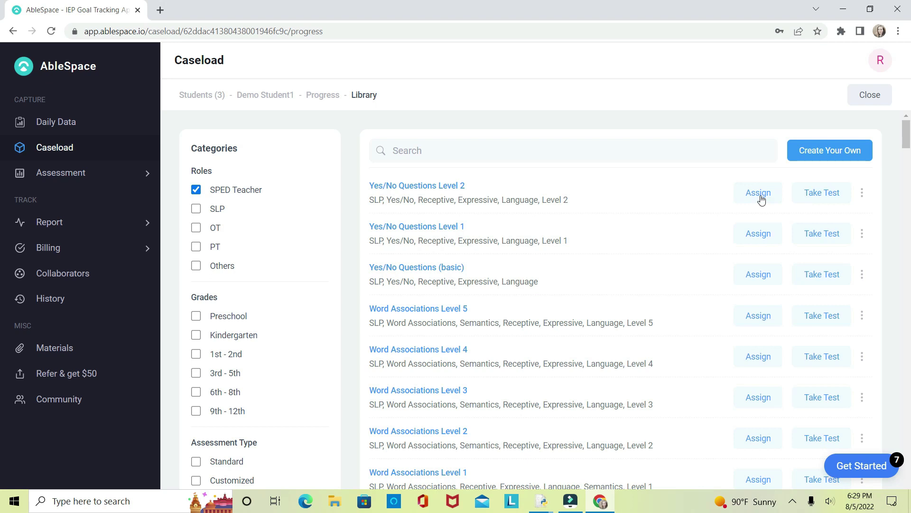
# Start Yes/No Questions Level 2 and score questions 1–5: correct, incorrect, correct, incorrect, correct
pyautogui.click(815, 194)
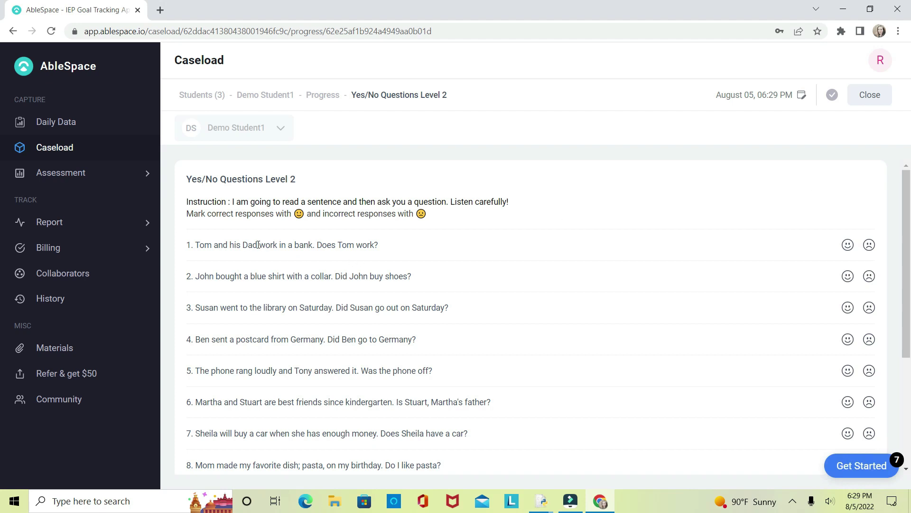
pyautogui.click(848, 244)
pyautogui.click(865, 283)
pyautogui.click(848, 308)
pyautogui.click(869, 339)
pyautogui.click(848, 371)
pyautogui.moveTo(906, 341); pyautogui.dragTo(903, 409)
# Score questions 6–10 as incorrect, correct, incorrect, correct, correct, then close at 60%
pyautogui.click(869, 302)
pyautogui.click(848, 332)
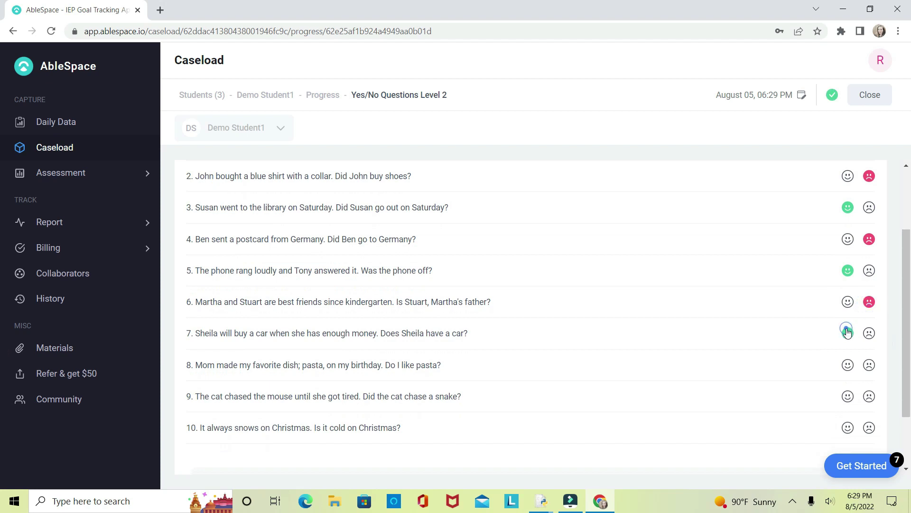
pyautogui.click(870, 371)
pyautogui.click(849, 401)
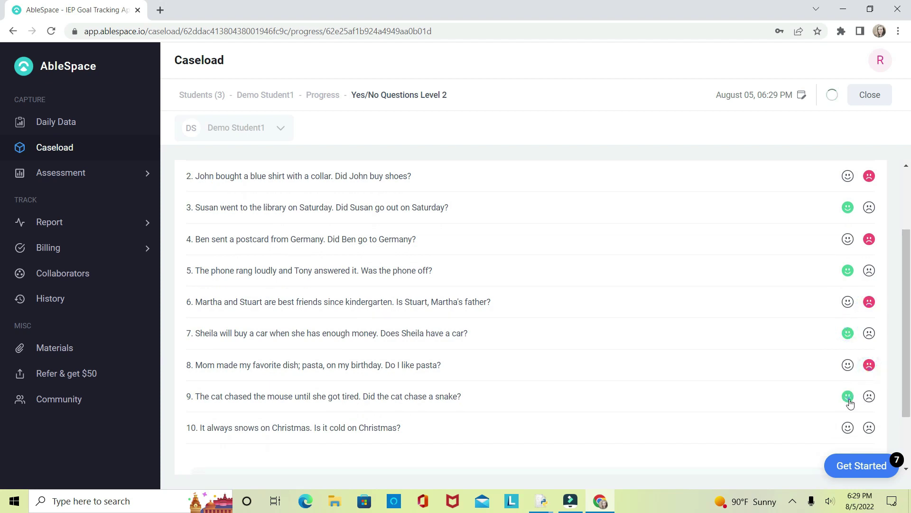
pyautogui.click(848, 427)
pyautogui.moveTo(904, 337); pyautogui.dragTo(904, 382)
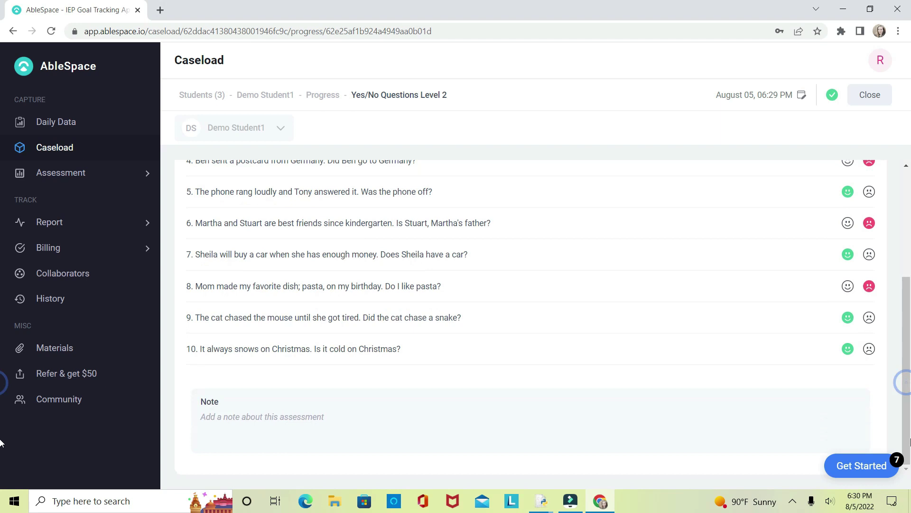
pyautogui.click(872, 95)
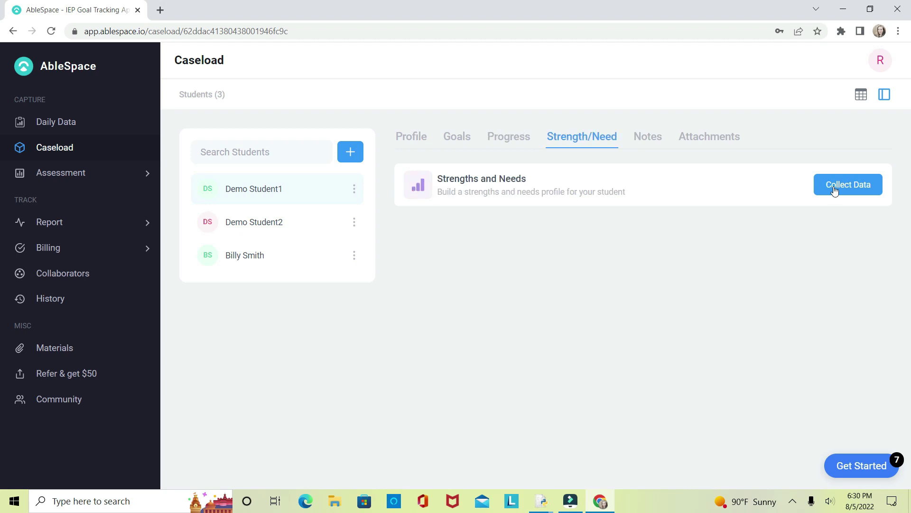
# On the K - Grade 12 checklist, mark seating, pace, verbal instructions and peer-level skills as strengths and auditory environment as a need
pyautogui.click(836, 187)
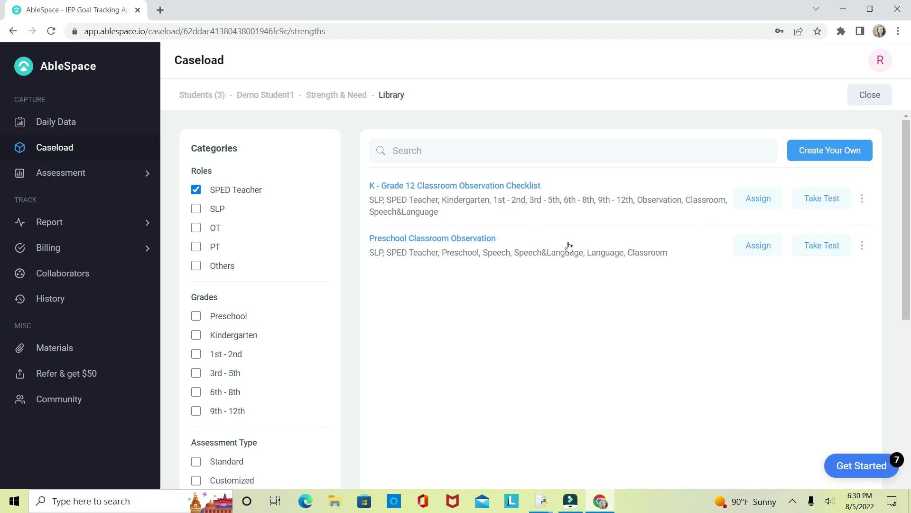
pyautogui.click(819, 199)
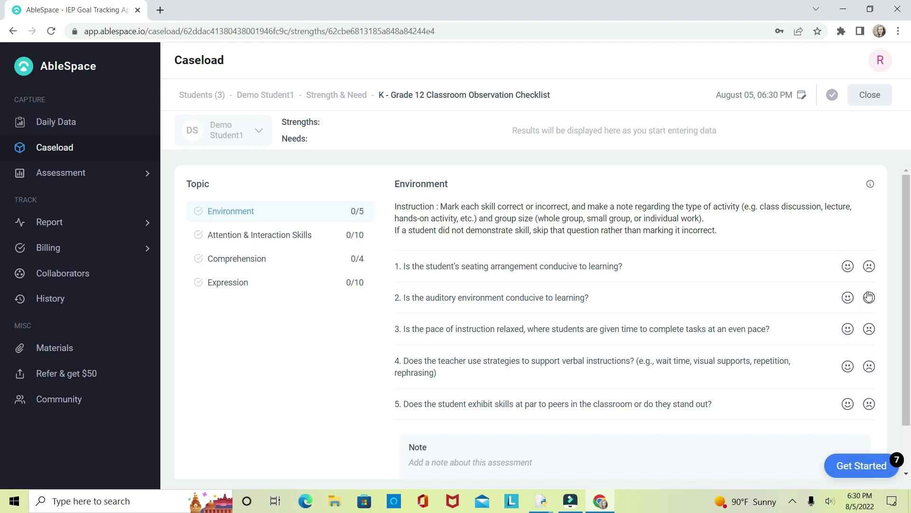
pyautogui.click(848, 266)
pyautogui.click(868, 299)
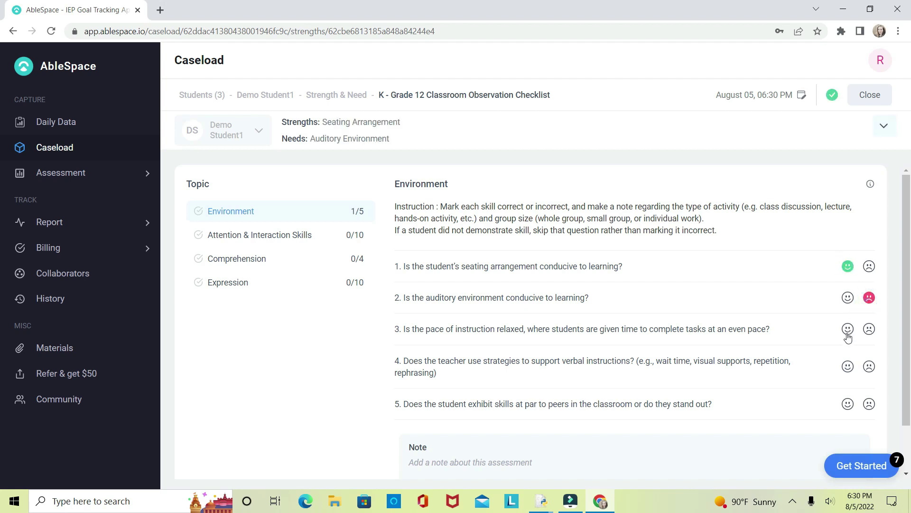
pyautogui.click(847, 329)
pyautogui.click(845, 366)
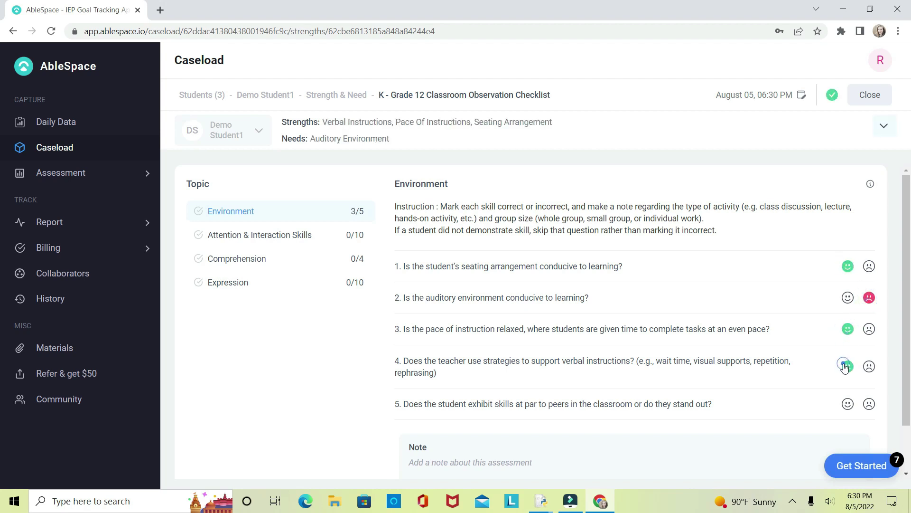
pyautogui.click(848, 404)
# Add the note "notes..." and close the observation checklist
pyautogui.scroll(-2, 907, 344)
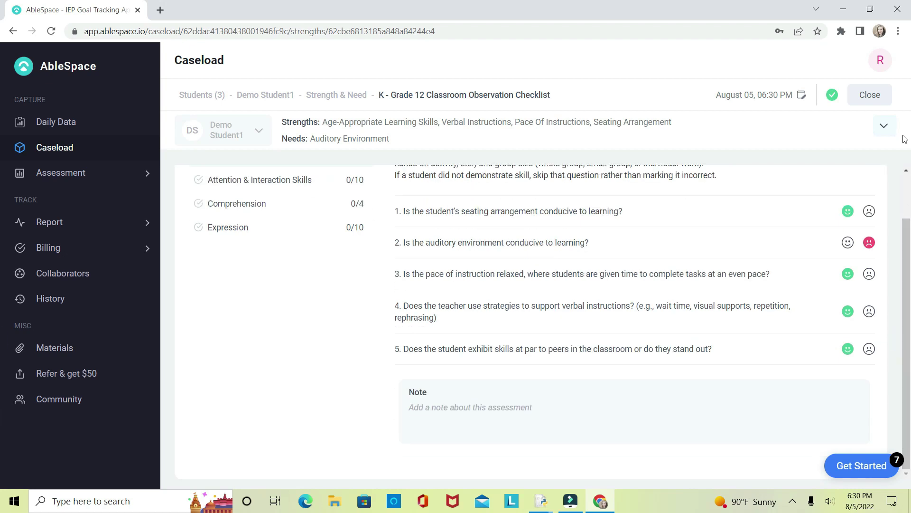
pyautogui.write('notes...')
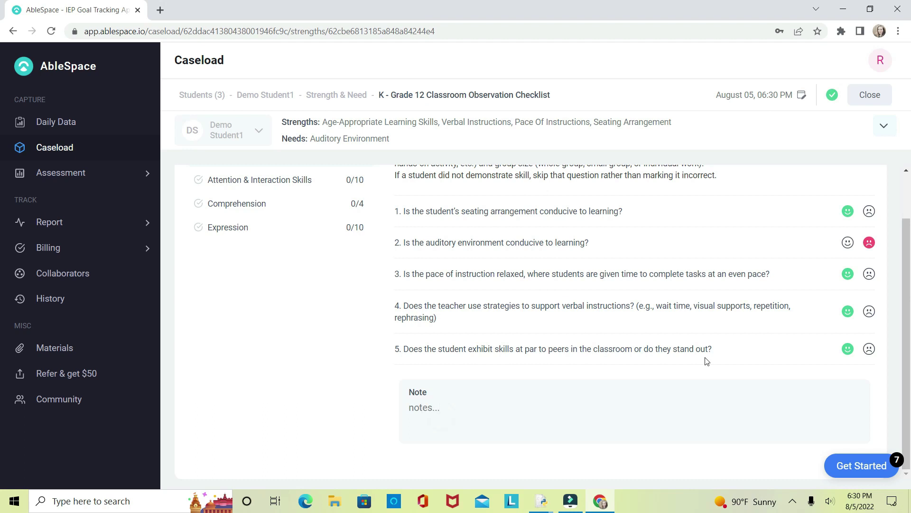
pyautogui.click(877, 102)
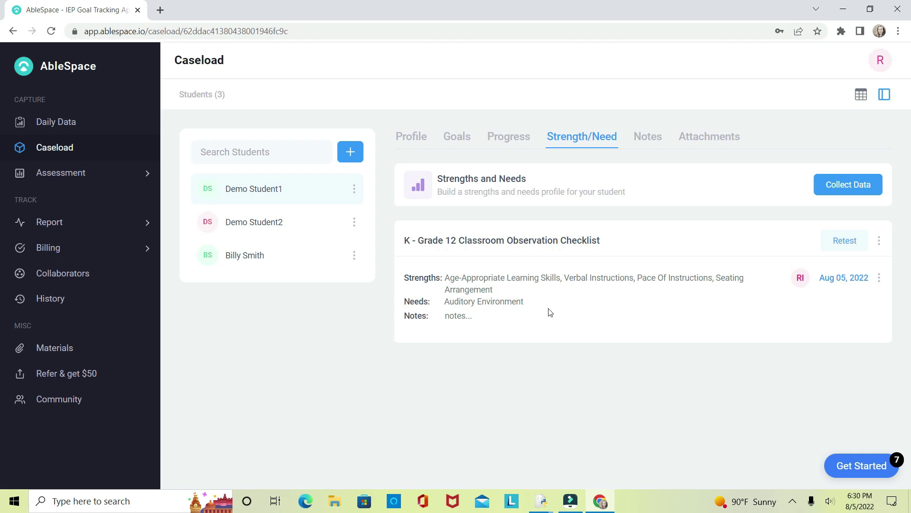
# Go to Community and scroll down through the feed's posts
pyautogui.click(62, 400)
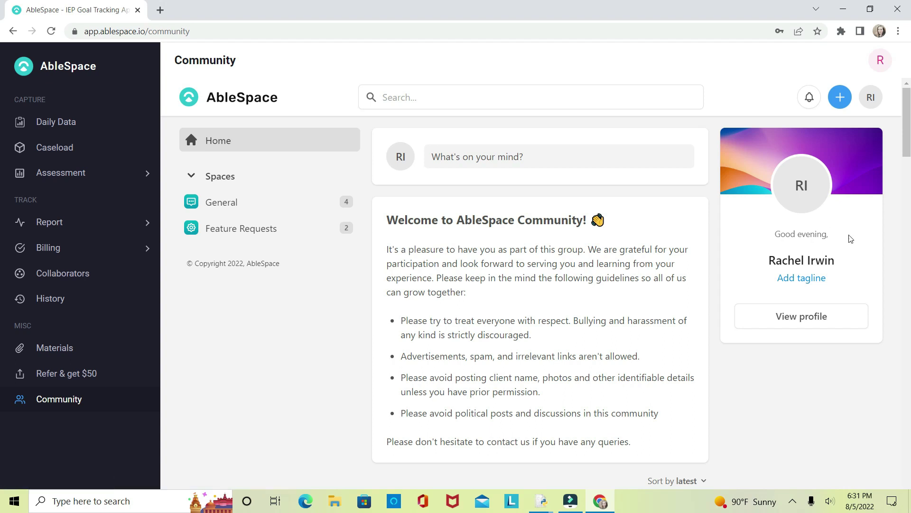
pyautogui.scroll(-2, 910, 150)
pyautogui.scroll(-5, 910, 150)
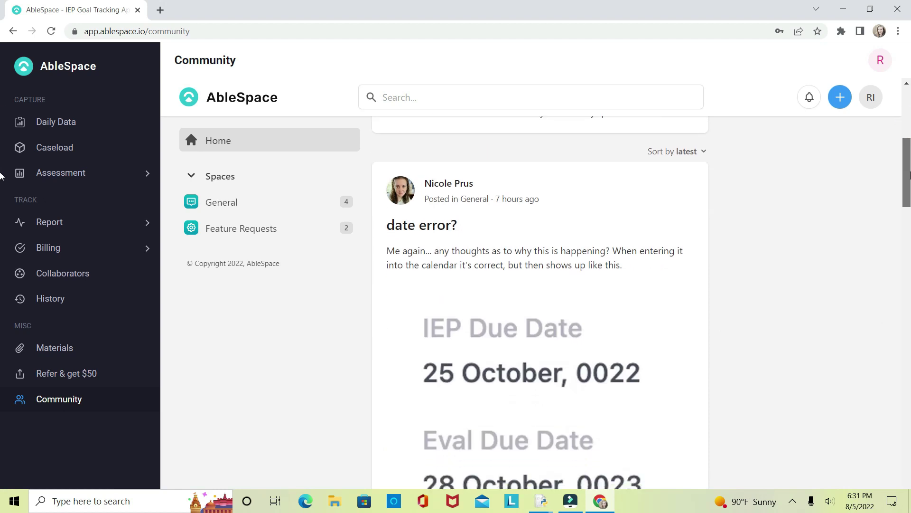
pyautogui.moveTo(910, 175); pyautogui.dragTo(908, 392)
# Review the History list and reopen the Aug 05 08:00 AM session
pyautogui.click(50, 298)
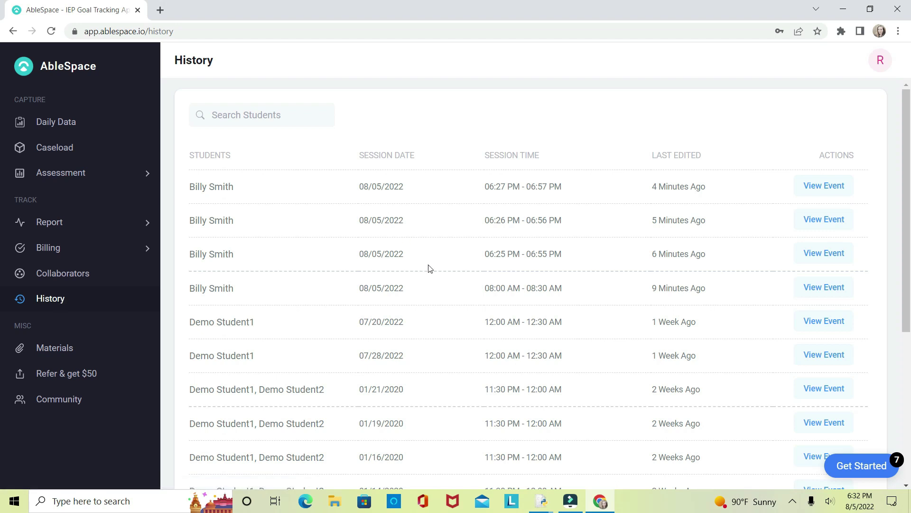
pyautogui.click(41, 122)
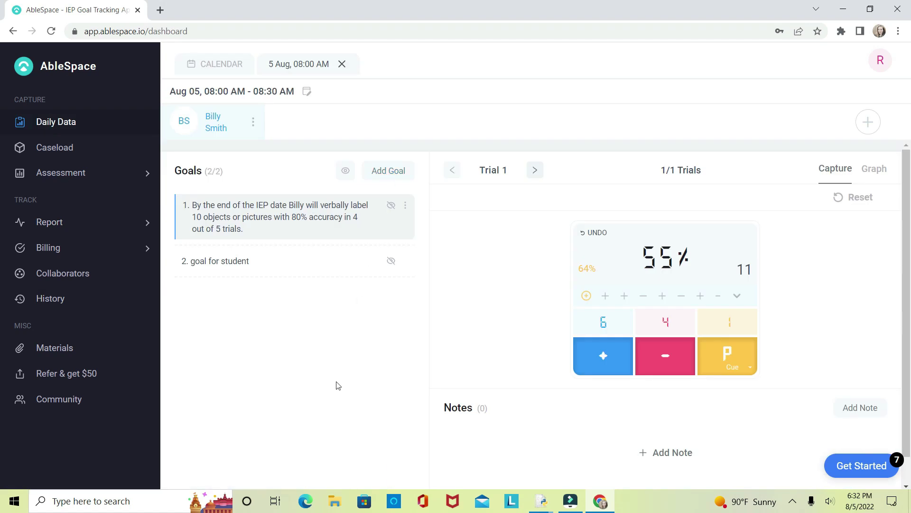
# In Add Goal, preview Prompting Levels, Task Analysis, Rating Scale, Frequency, Duration, Opportunity and Anecdotal data types
pyautogui.click(389, 171)
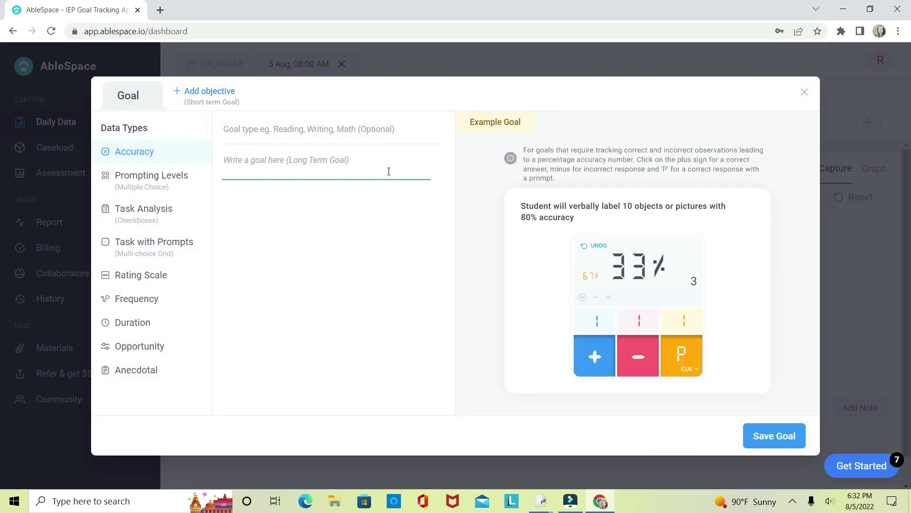
pyautogui.click(174, 178)
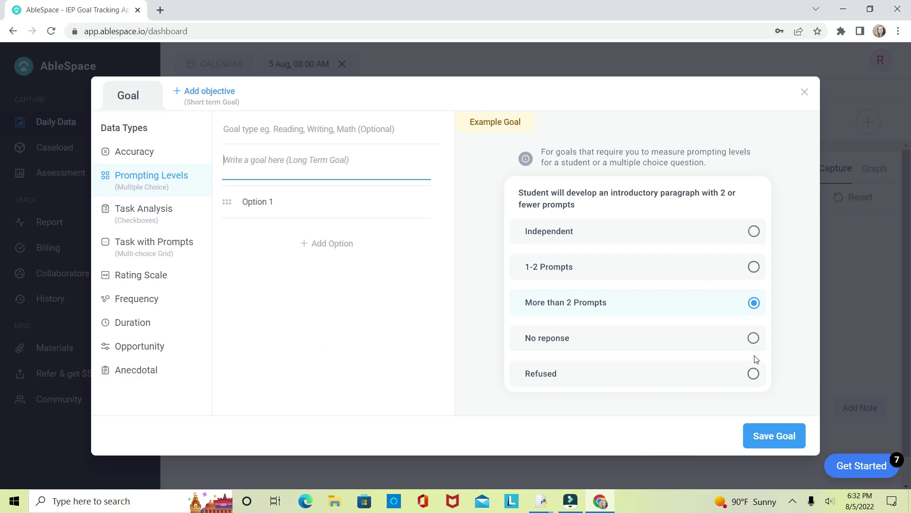
pyautogui.click(160, 220)
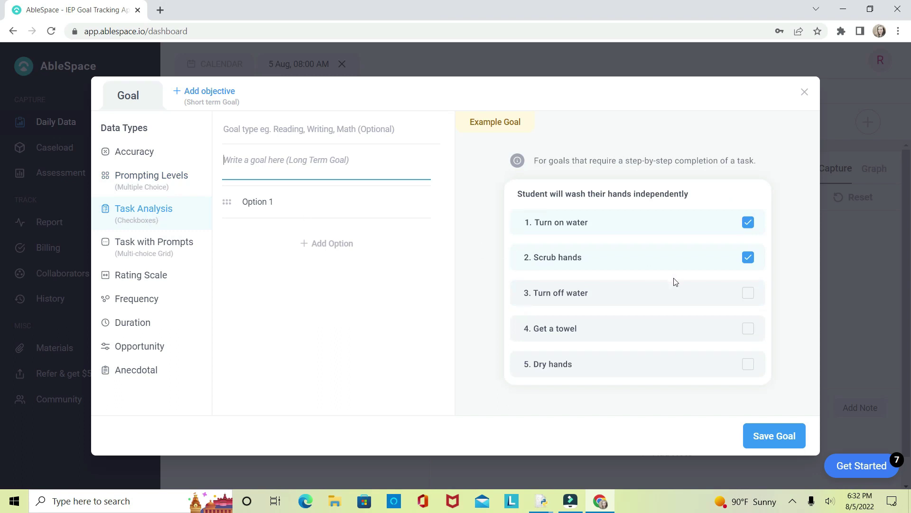
pyautogui.click(133, 275)
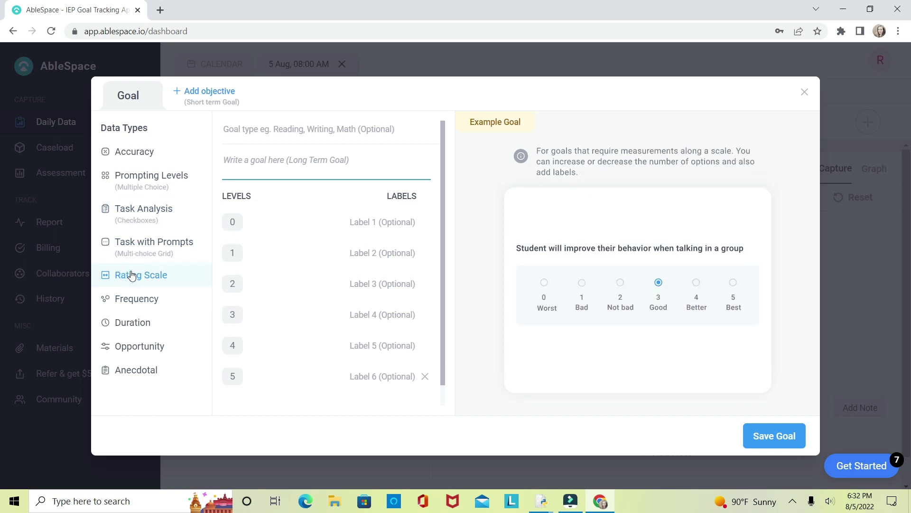
pyautogui.click(133, 304)
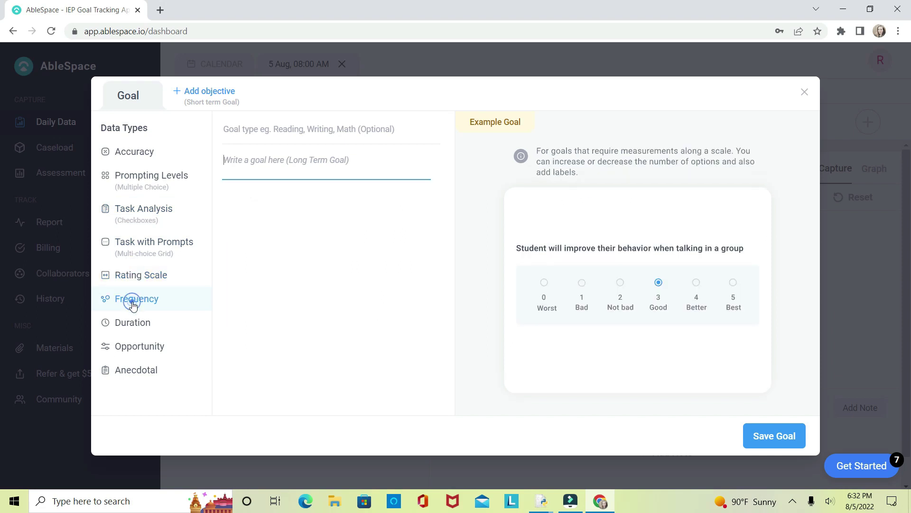
pyautogui.click(133, 331)
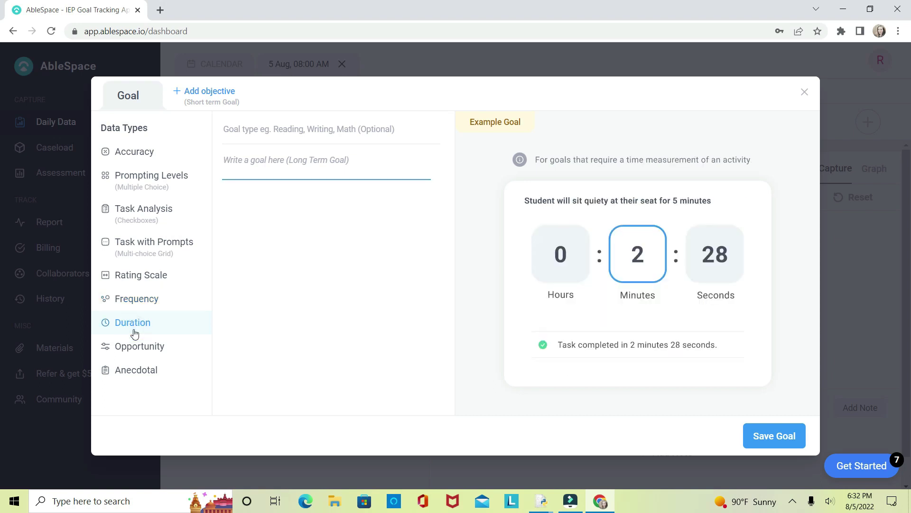
pyautogui.click(142, 349)
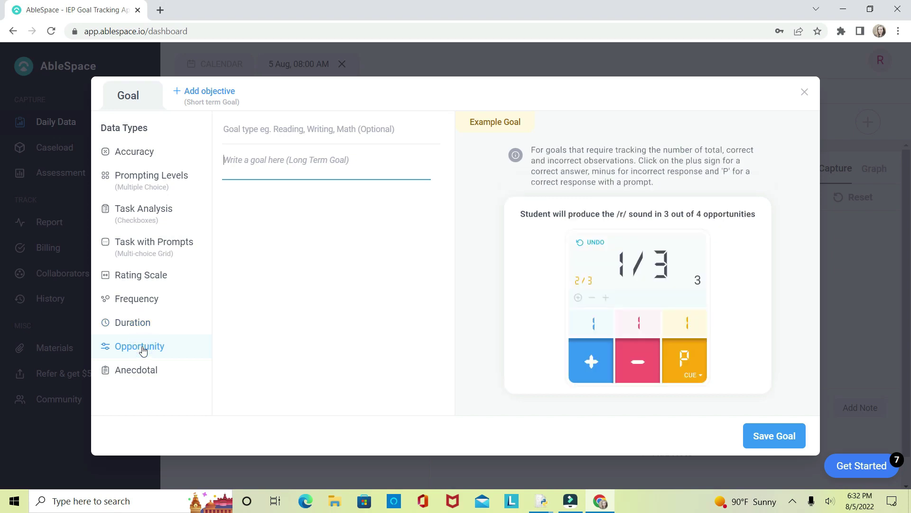
pyautogui.click(144, 371)
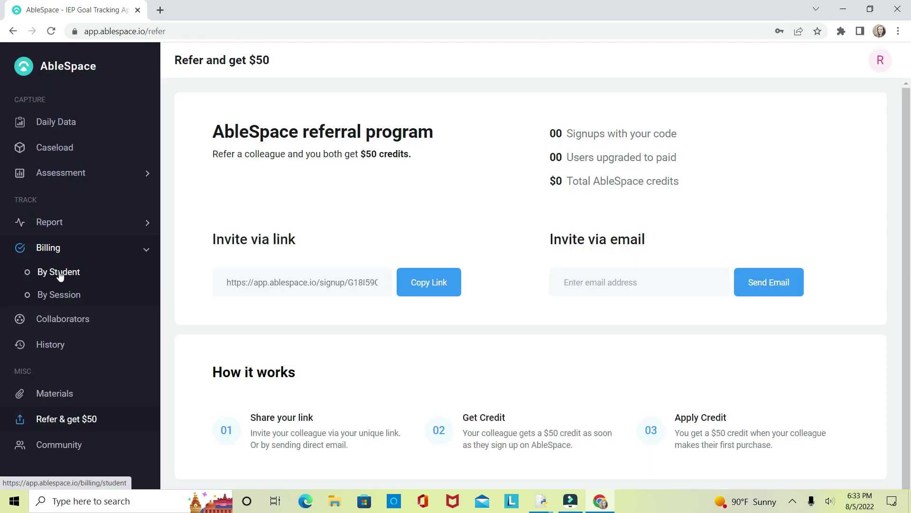
# Under Billing By Student, show the Jan 02, 2020 session's billing details
pyautogui.click(60, 275)
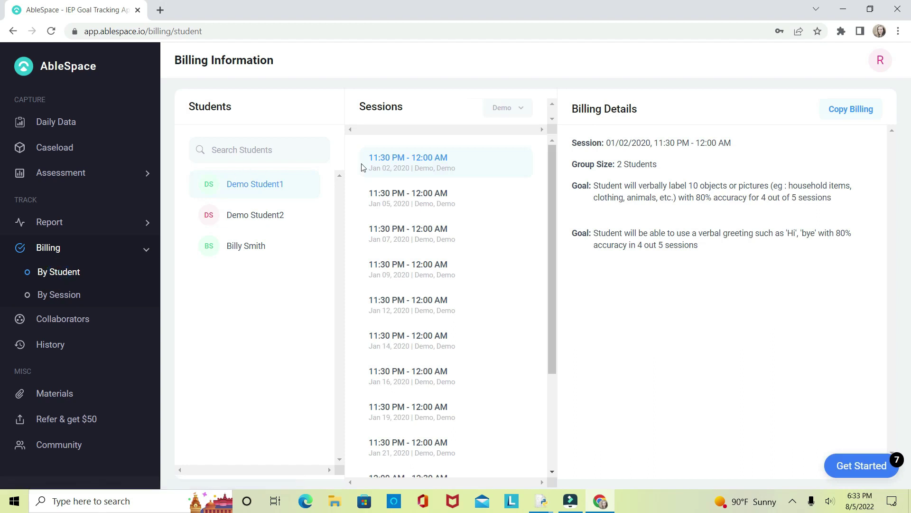
pyautogui.click(383, 172)
# Copy the session's billing, then open Report > Attendance for Demo Student1, Jul 29 – Aug 5, 2022
pyautogui.click(851, 116)
pyautogui.click(147, 223)
pyautogui.click(77, 249)
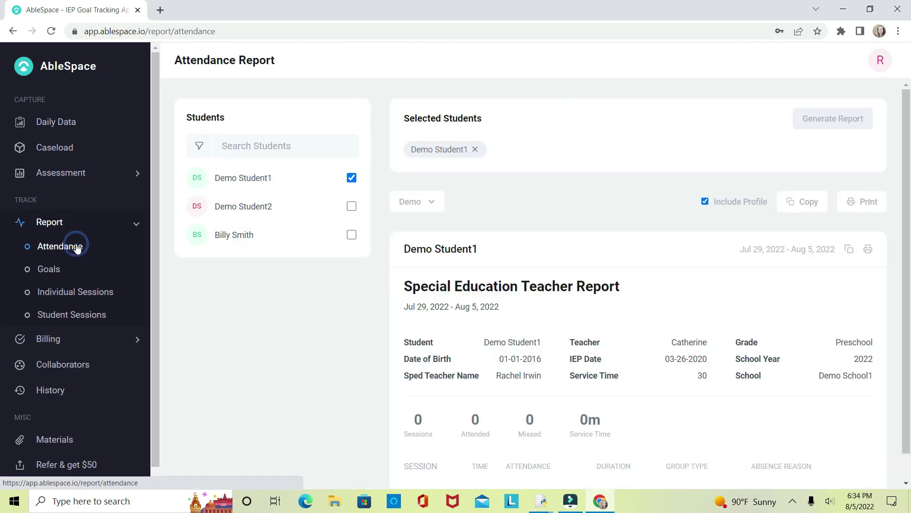